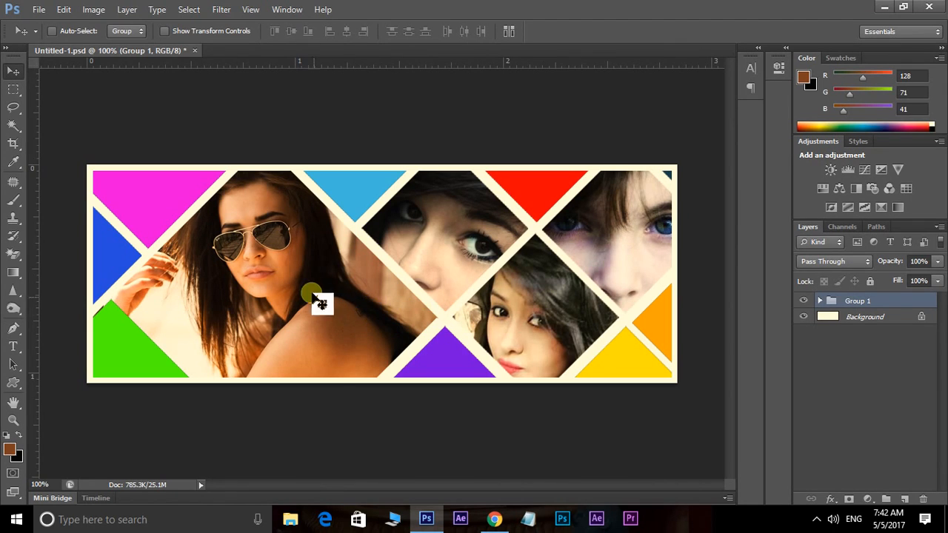
# Switch to Chrome and open the Telugu Multimedia Tutorials channel from the oil painting tutorial's YouTube page.
pyautogui.click(495, 520)
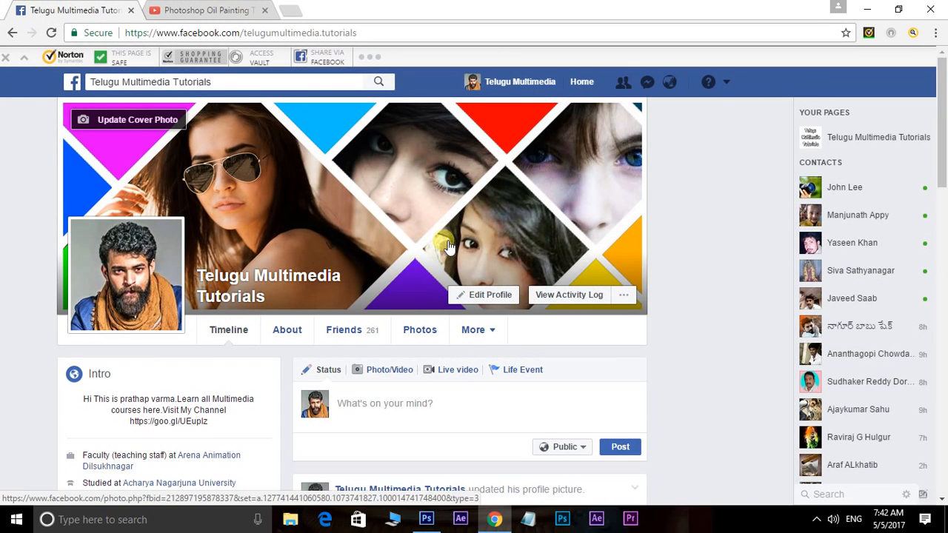
pyautogui.click(241, 9)
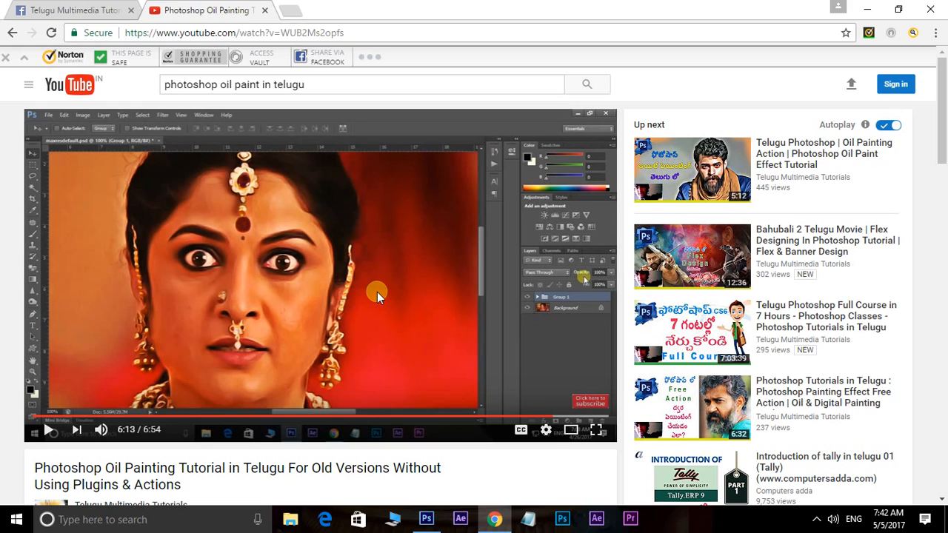
pyautogui.scroll(-1, 377, 291)
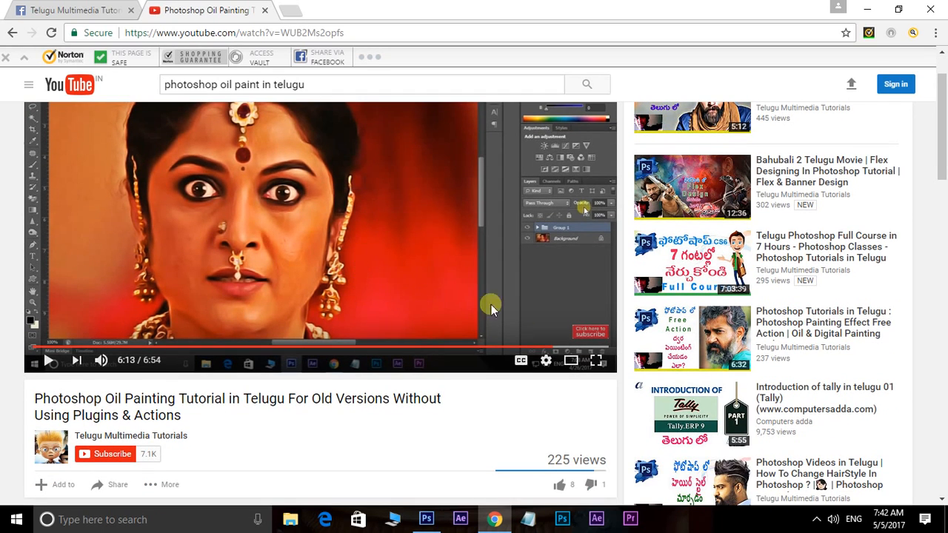
pyautogui.moveTo(590, 334)
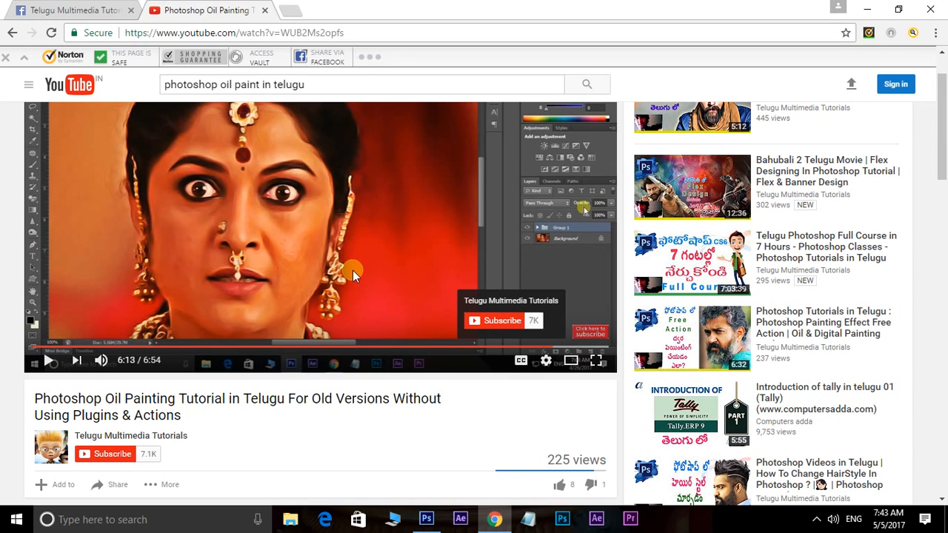
pyautogui.scroll(-1, 352, 270)
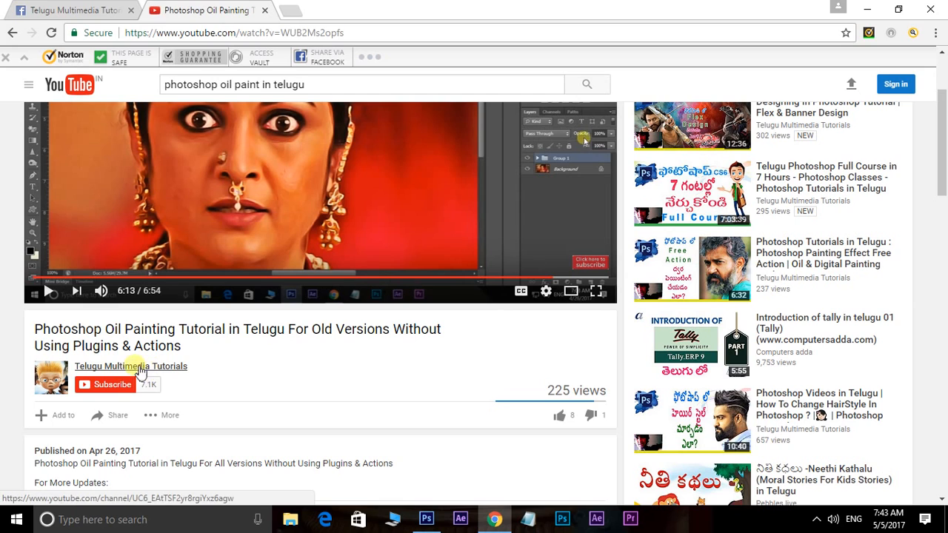
pyautogui.click(171, 371)
pyautogui.moveTo(150, 373)
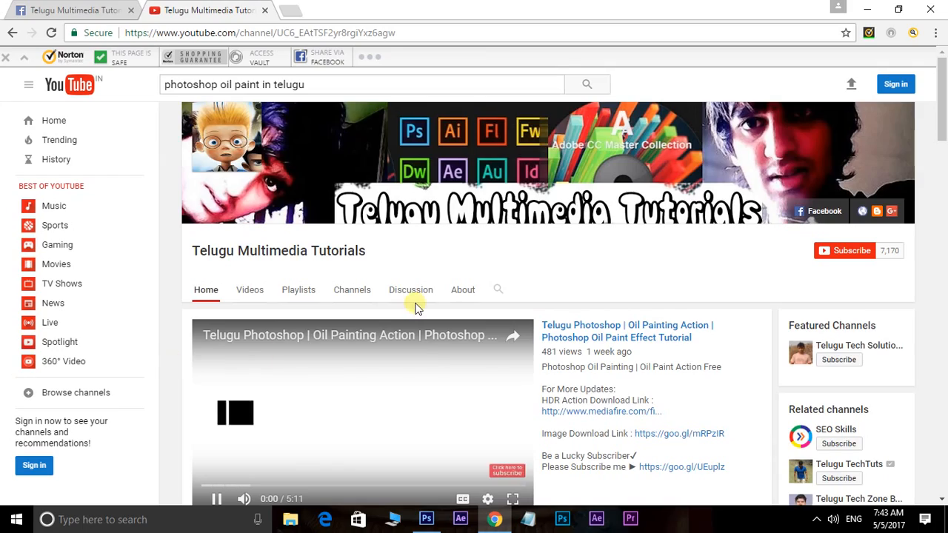
# Look through the channel's home page and its uploaded videos, loading more of the older ones.
pyautogui.scroll(-9, 416, 307)
pyautogui.scroll(10, 417, 306)
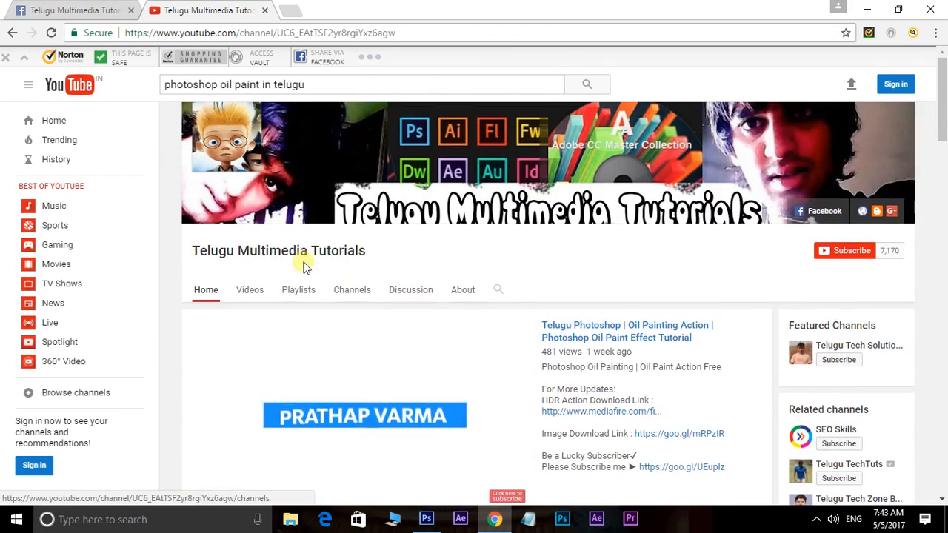
pyautogui.click(257, 297)
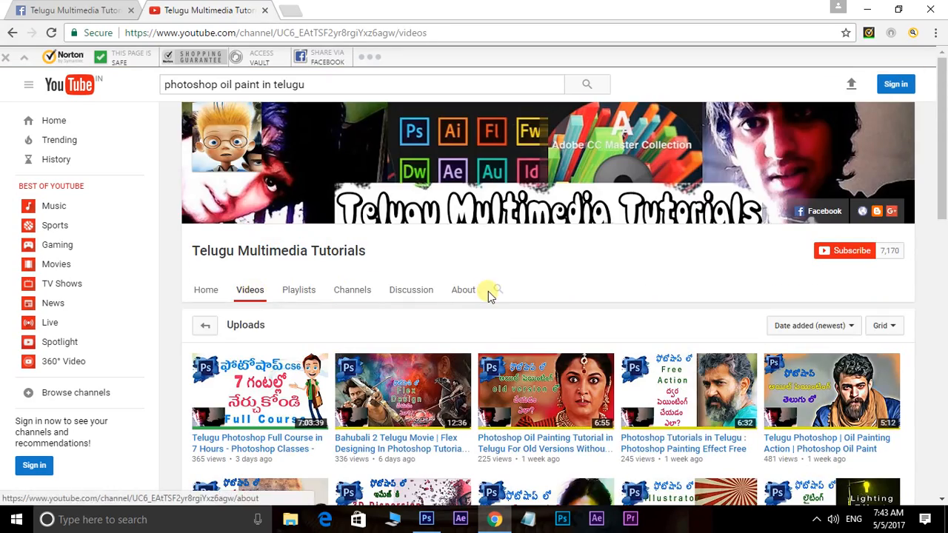
pyautogui.scroll(-8, 488, 291)
pyautogui.scroll(-2, 532, 291)
pyautogui.scroll(-1, 540, 326)
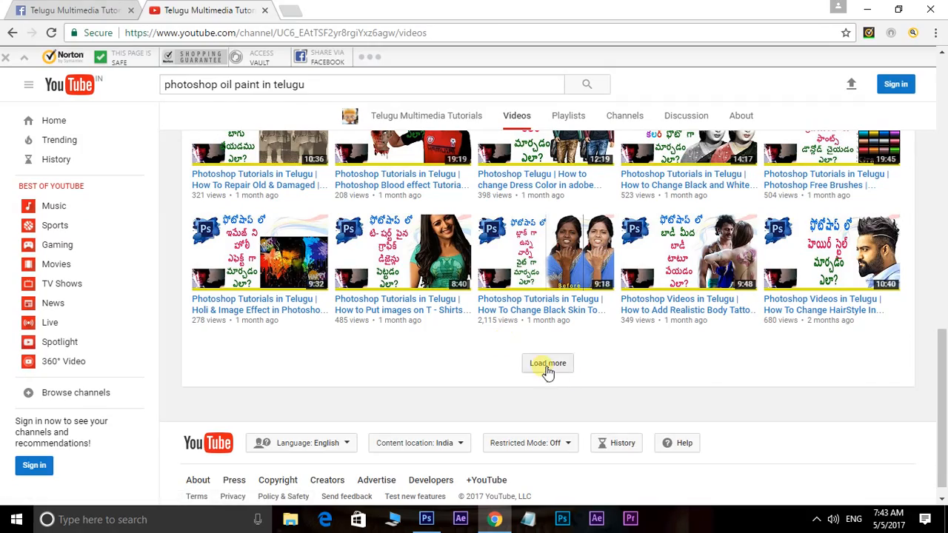
pyautogui.scroll(-6, 614, 331)
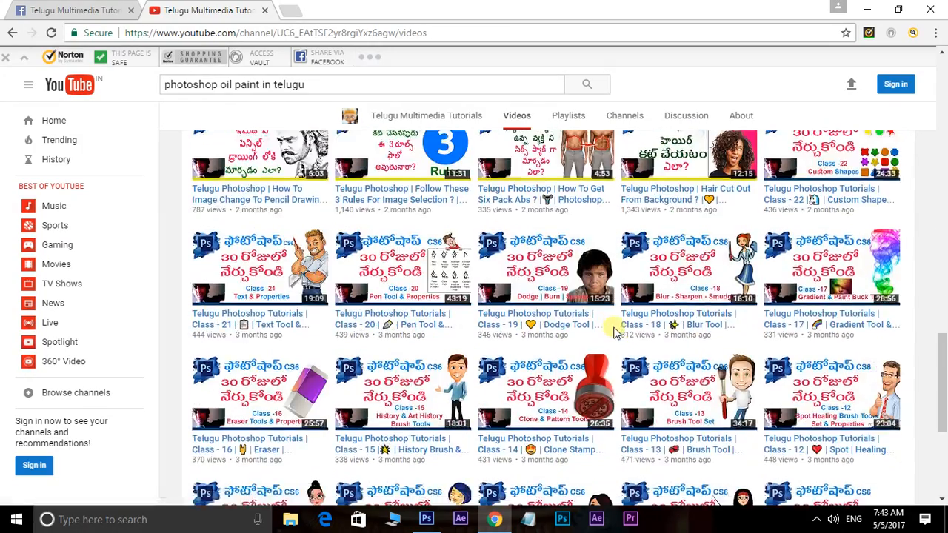
pyautogui.scroll(-4, 614, 332)
pyautogui.click(561, 351)
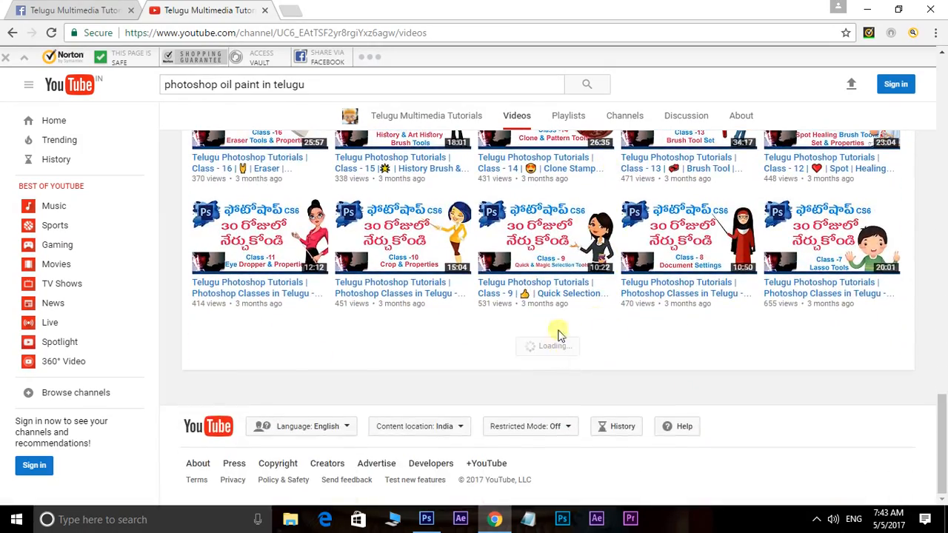
pyautogui.scroll(-6, 613, 317)
pyautogui.scroll(8, 609, 347)
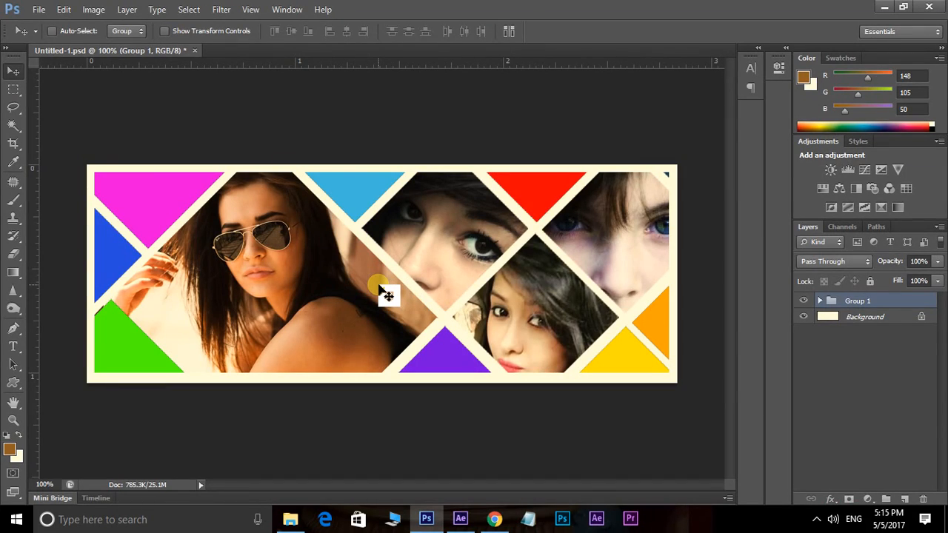
# Switch to Photoshop and create a new document 851 pixels wide and 315 pixels high at 300 pixels/inch.
pyautogui.hotkey('ctrl', 'n')
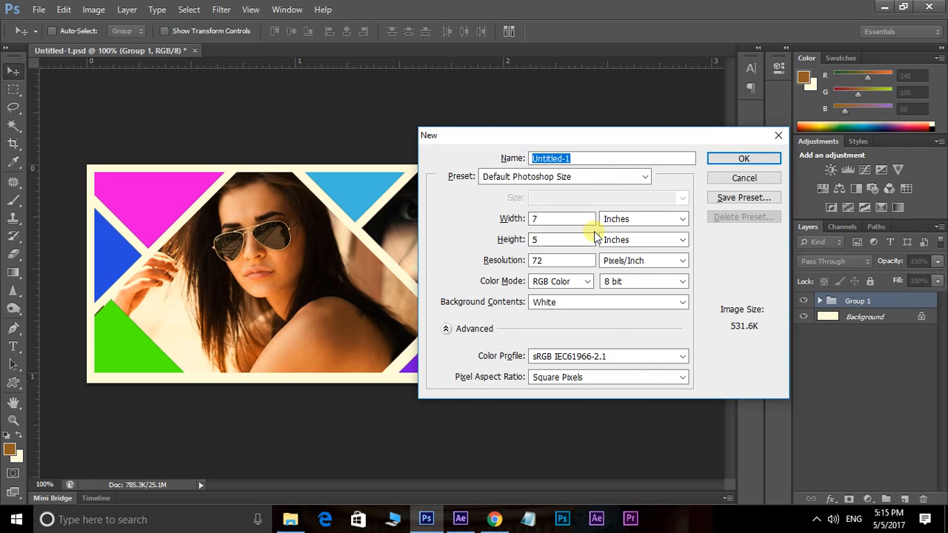
pyautogui.click(645, 222)
pyautogui.click(614, 232)
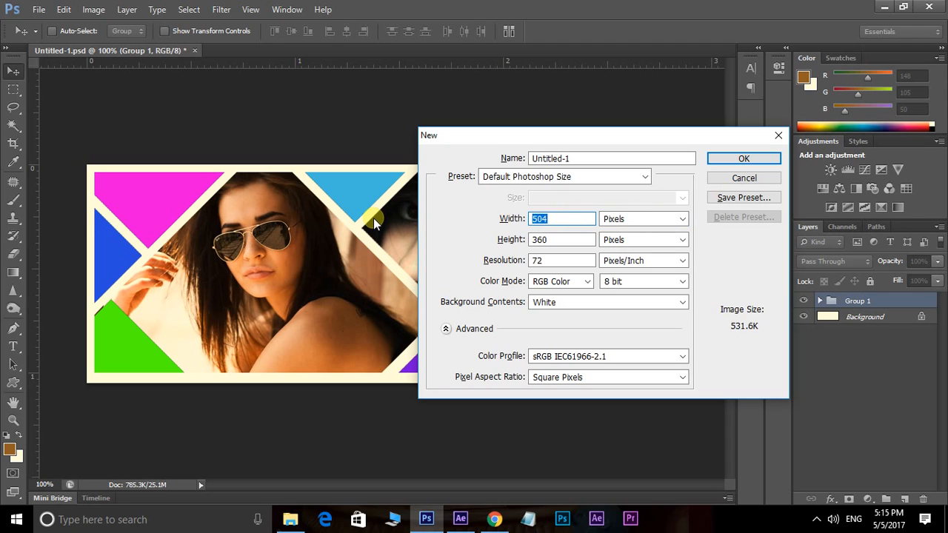
pyautogui.write('851')
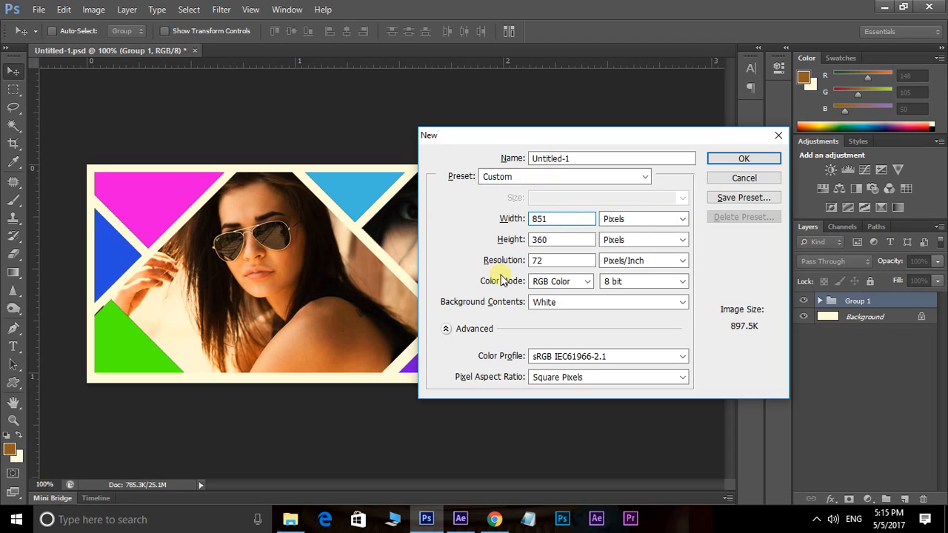
pyautogui.click(548, 240)
pyautogui.write('315')
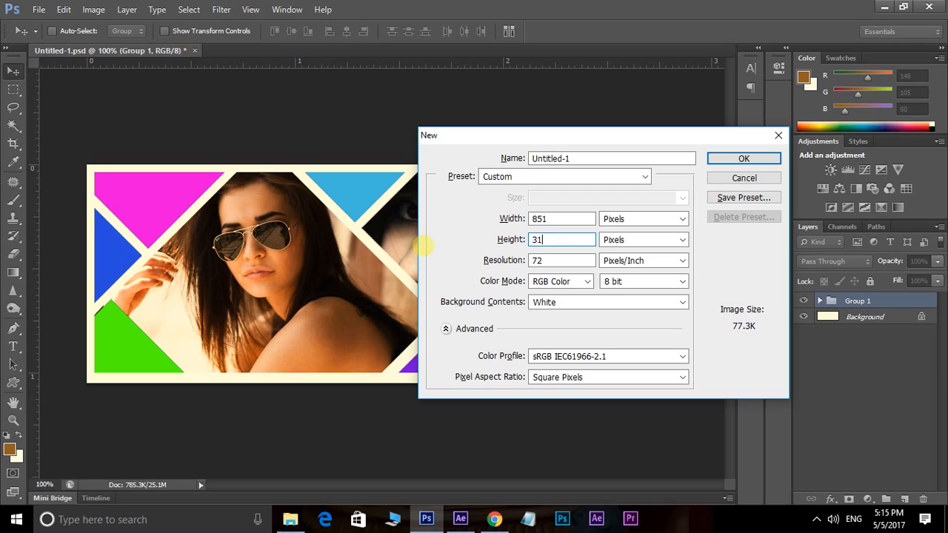
pyautogui.click(560, 264)
pyautogui.write('300')
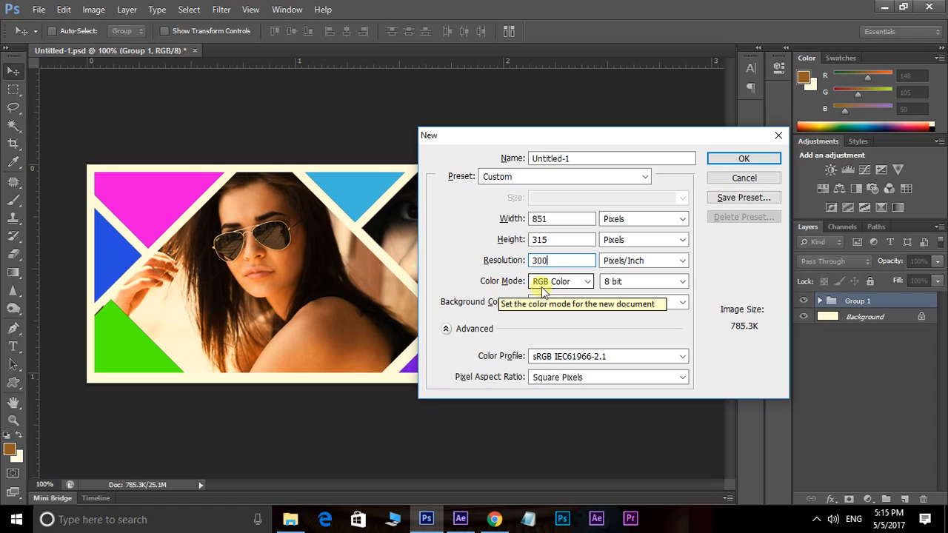
pyautogui.click(738, 160)
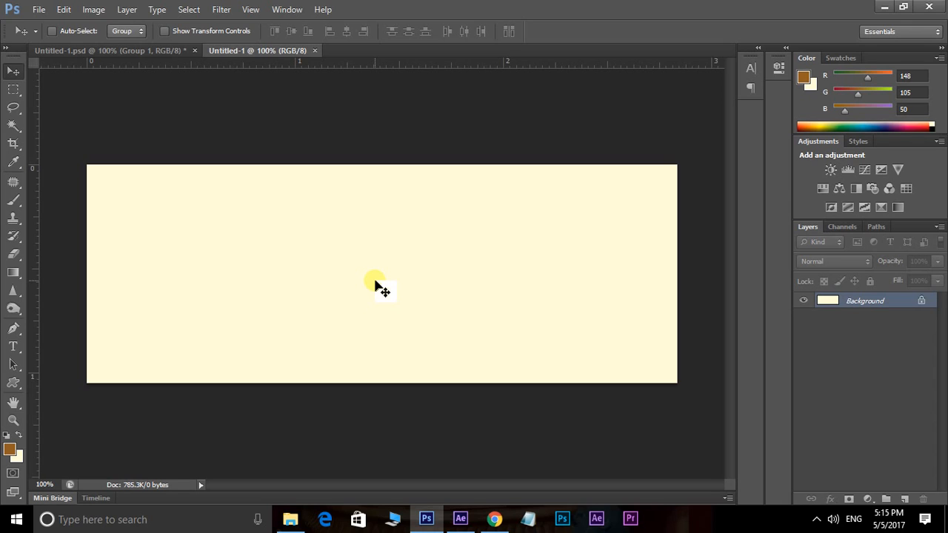
# Place a fixed-size 156 × 156 px rectangular marquee selection in the lower middle of the canvas.
pyautogui.press('m')
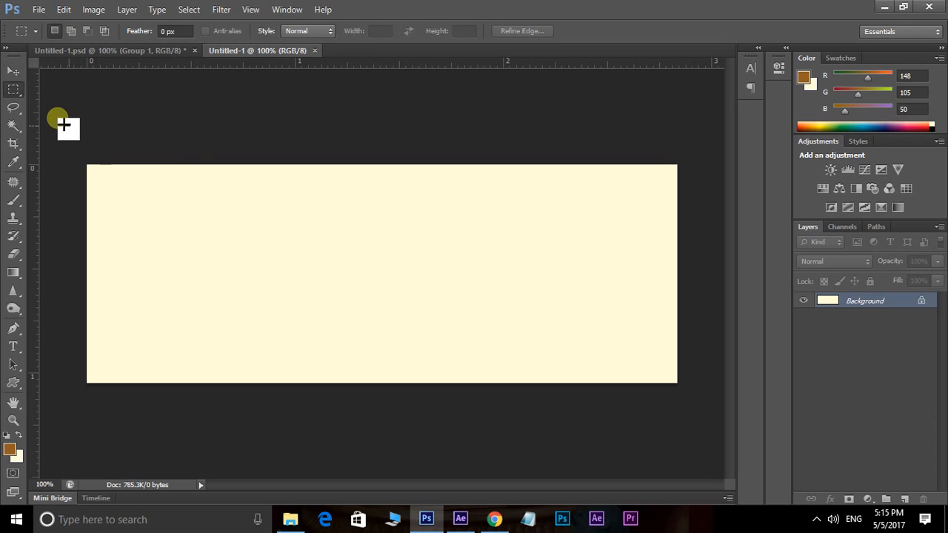
pyautogui.rightClick(15, 89)
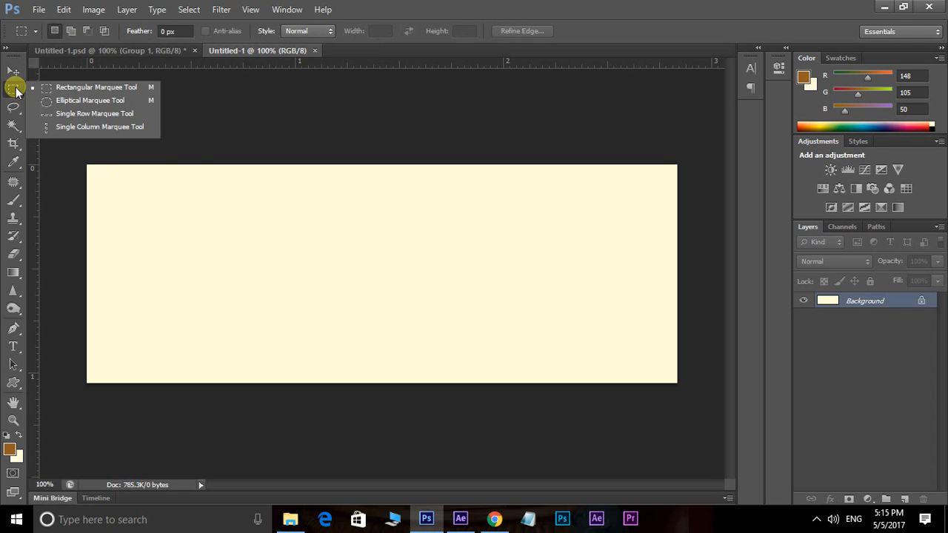
pyautogui.click(106, 86)
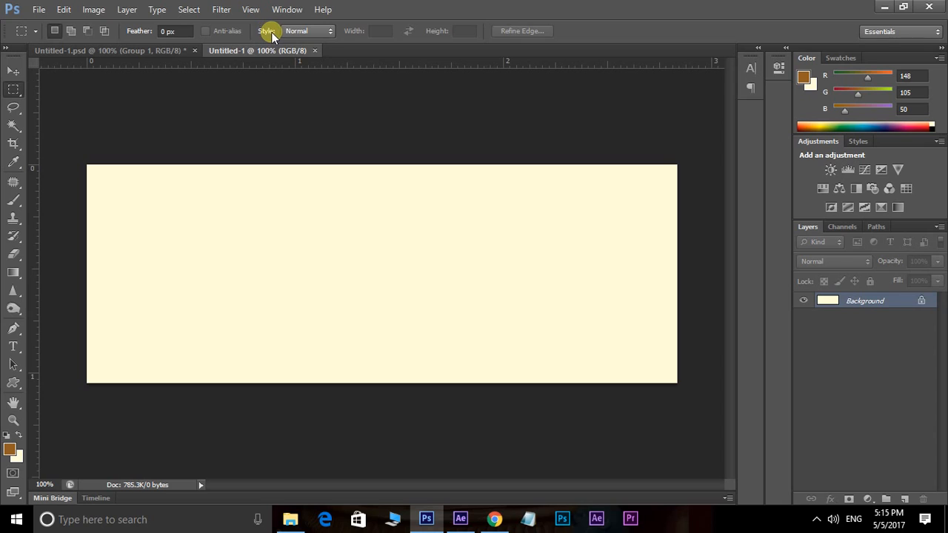
pyautogui.click(314, 32)
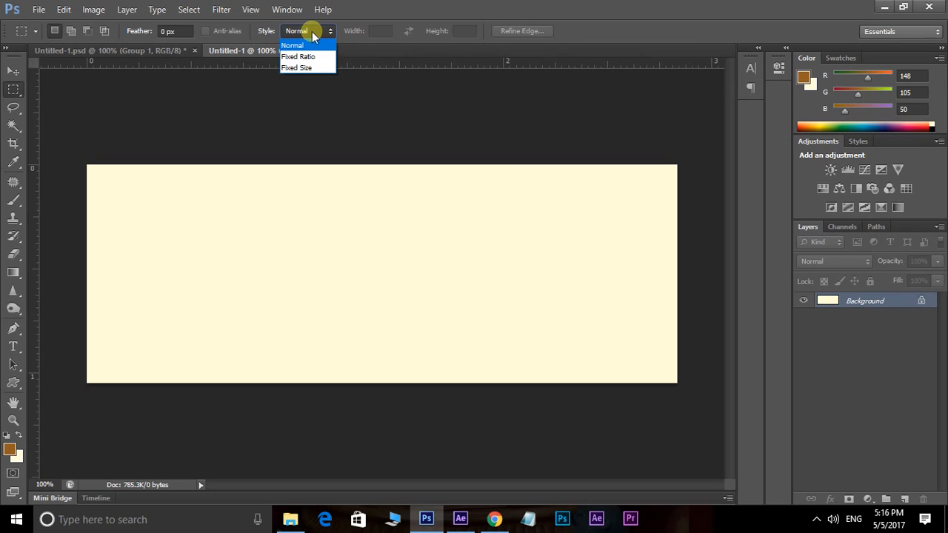
pyautogui.click(302, 66)
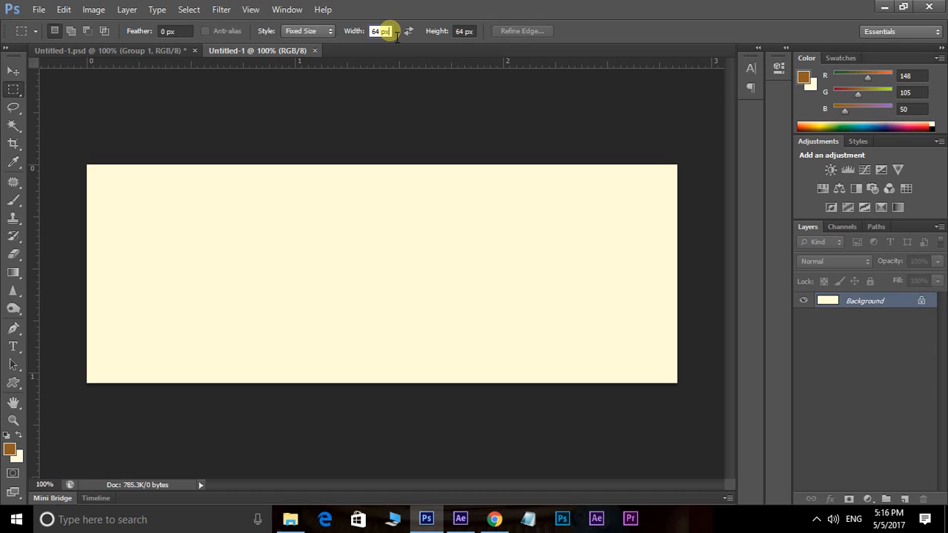
pyautogui.moveTo(398, 35); pyautogui.dragTo(348, 35)
pyautogui.write('156')
pyautogui.click(466, 31)
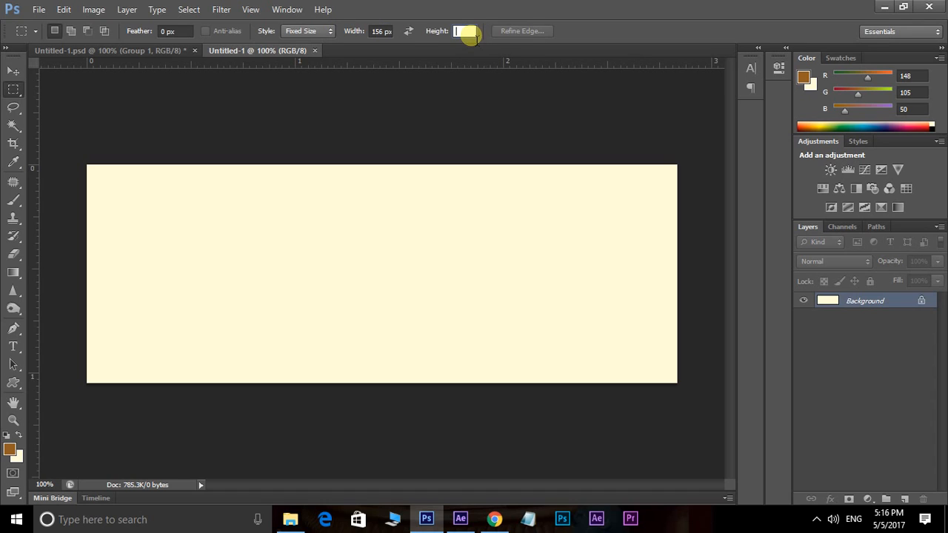
pyautogui.write('156')
pyautogui.click(366, 260)
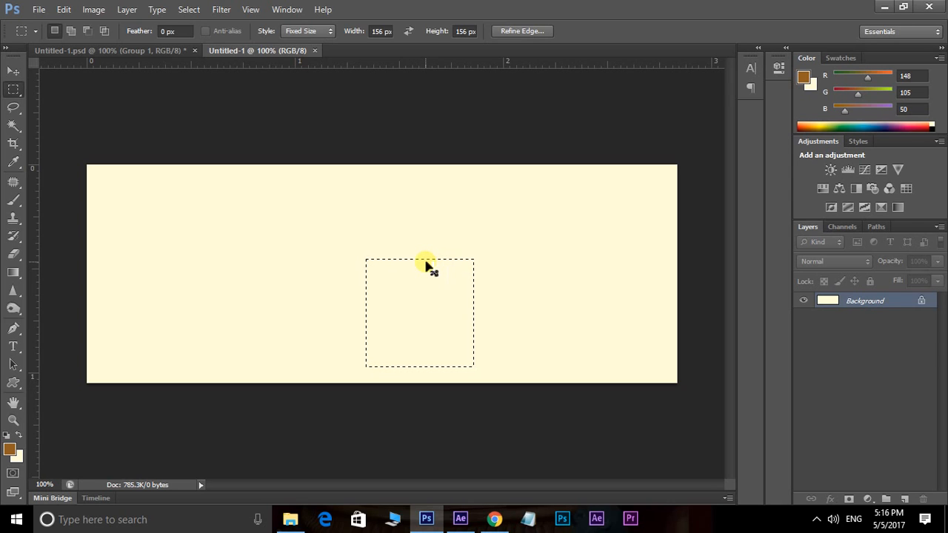
# Add a new layer, fill the square selection with the brown foreground color, and deselect.
pyautogui.hotkey('ctrl', 'shift', 'n')
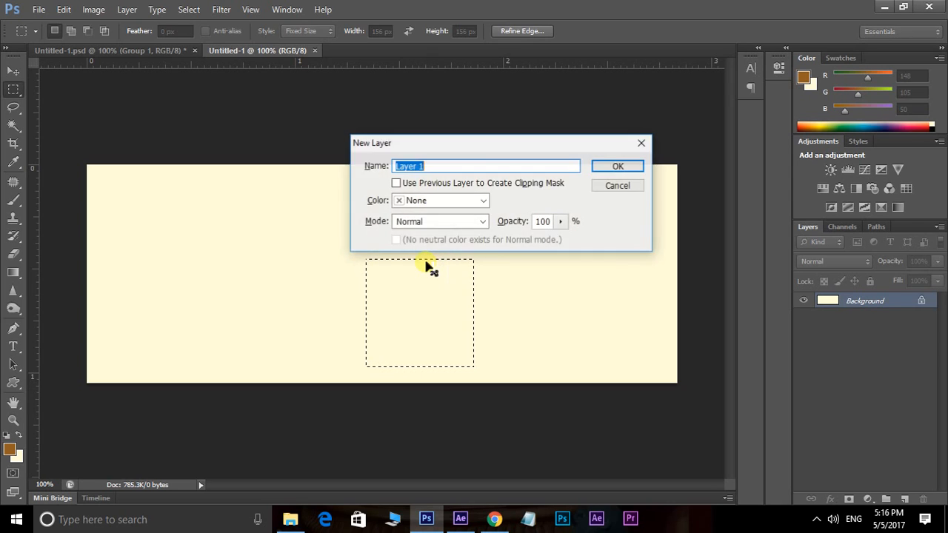
pyautogui.click(603, 168)
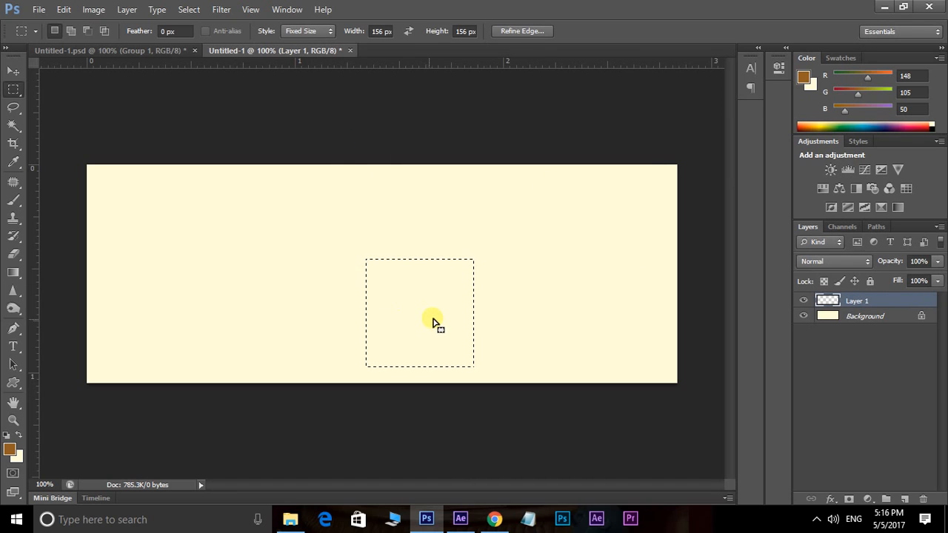
pyautogui.press('alt')
pyautogui.hotkey('alt', 'BackSpace')
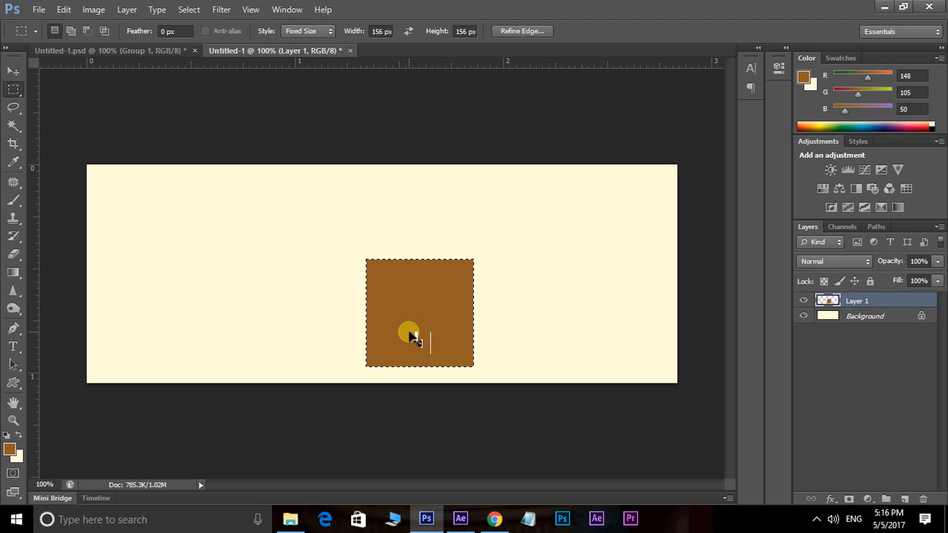
pyautogui.hotkey('ctrl', 'd')
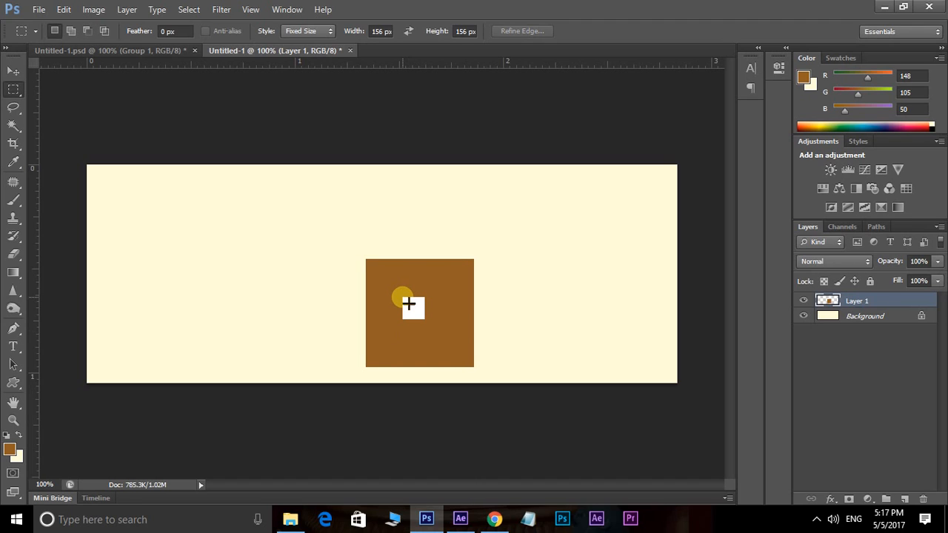
# Rotate the brown square 45° with Free Transform and apply the transformation.
pyautogui.hotkey('ctrl', 't')
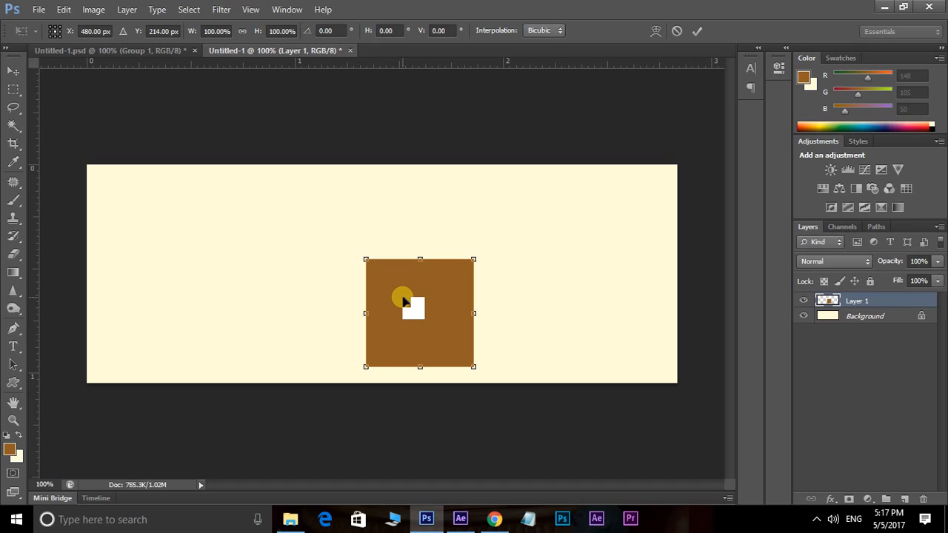
pyautogui.click(333, 30)
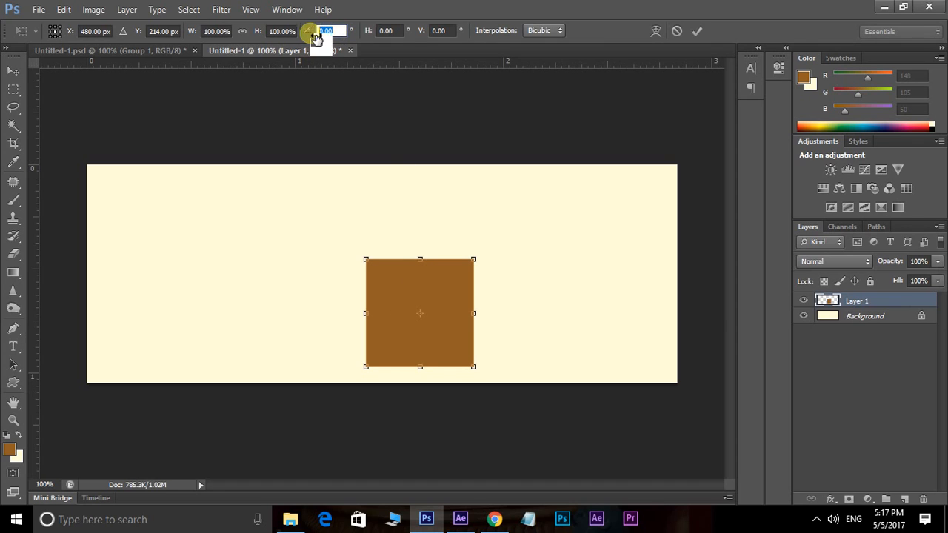
pyautogui.write('45')
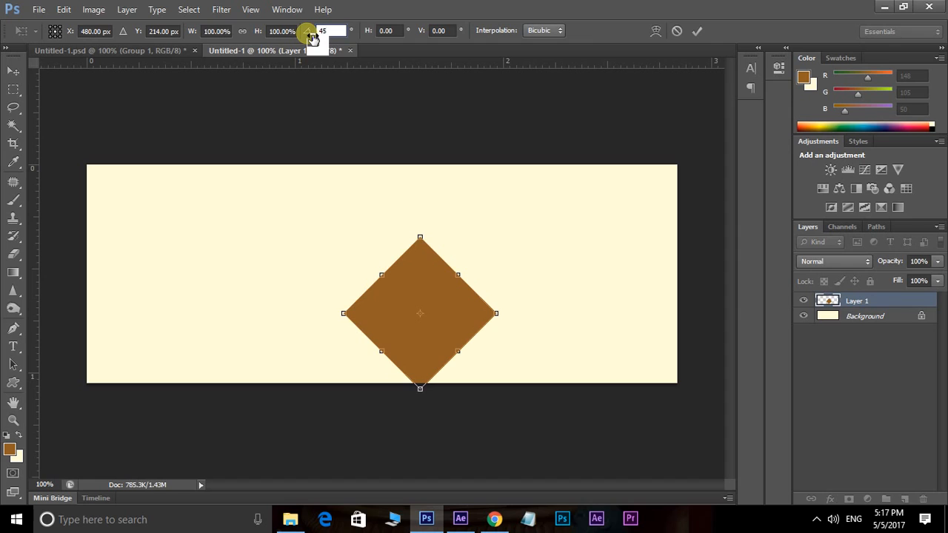
pyautogui.press('Return')
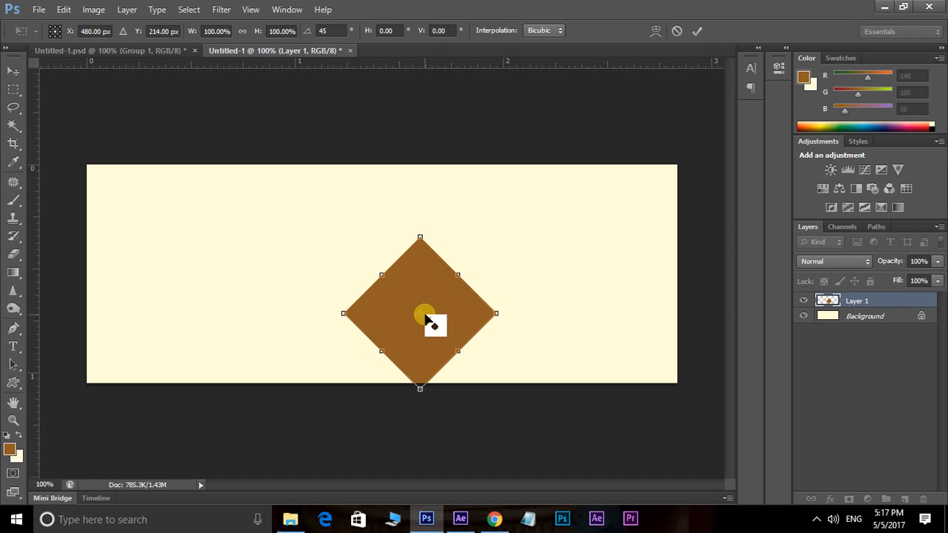
pyautogui.click(13, 70)
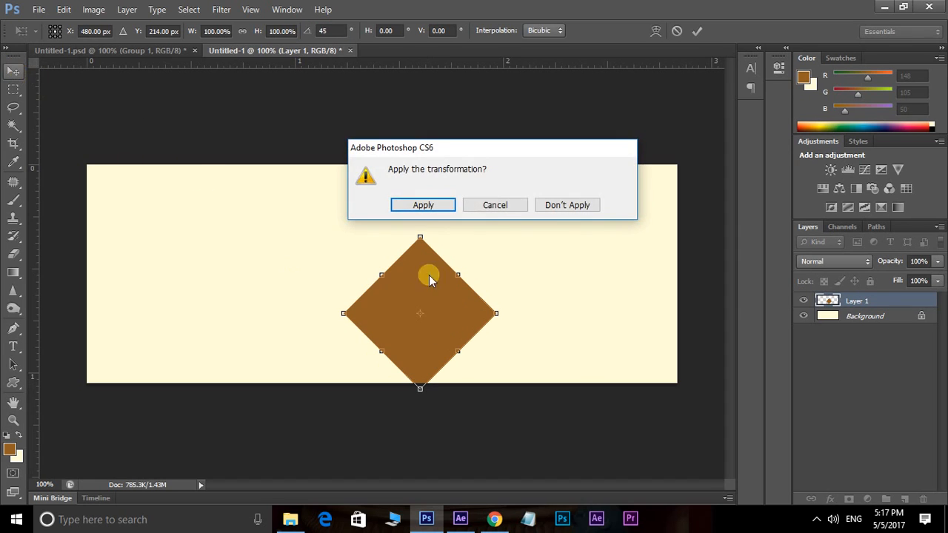
pyautogui.click(424, 206)
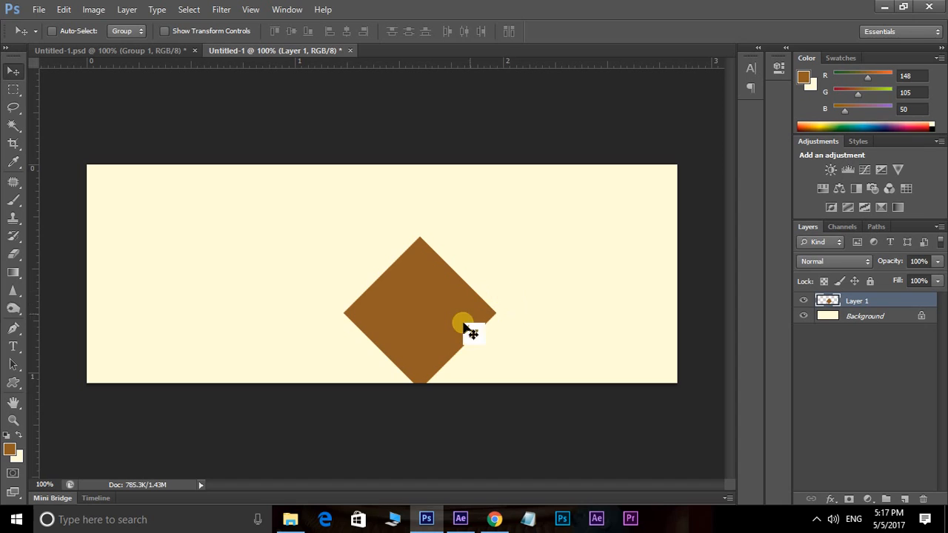
# Move the brown diamond to the canvas's upper-right corner, duplicate it three times around the right side, and even the top-edge copy's gap.
pyautogui.moveTo(411, 337); pyautogui.dragTo(673, 188)
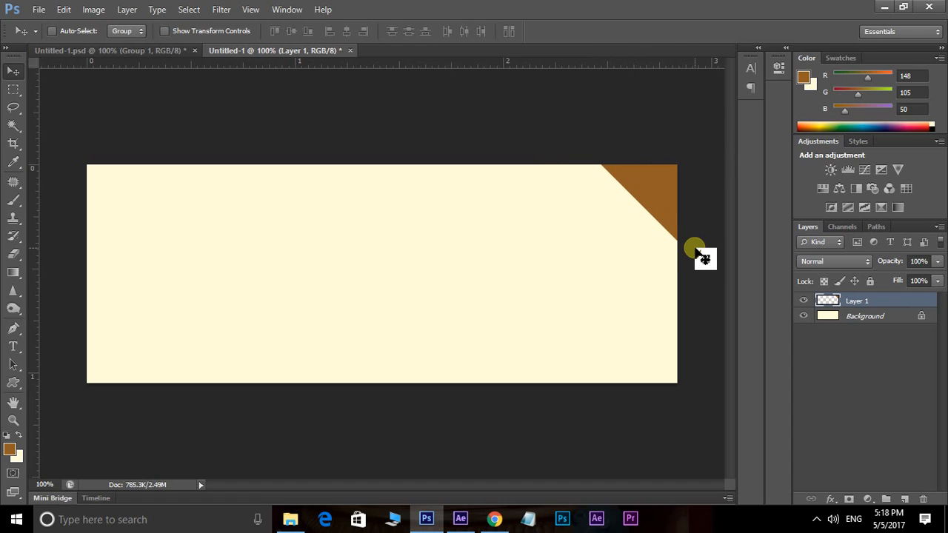
pyautogui.moveTo(643, 197); pyautogui.dragTo(669, 341)
pyautogui.rightClick(500, 199)
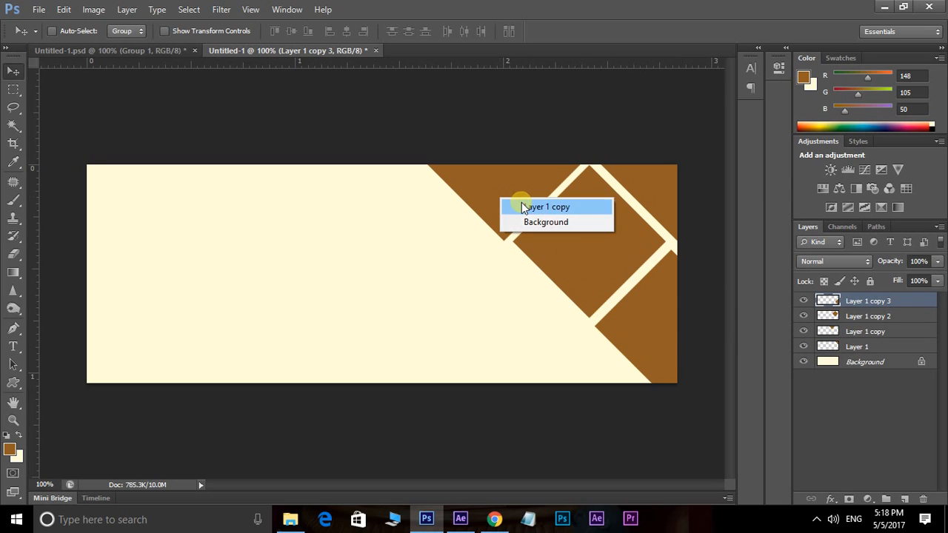
pyautogui.click(518, 205)
pyautogui.moveTo(511, 199); pyautogui.dragTo(516, 197)
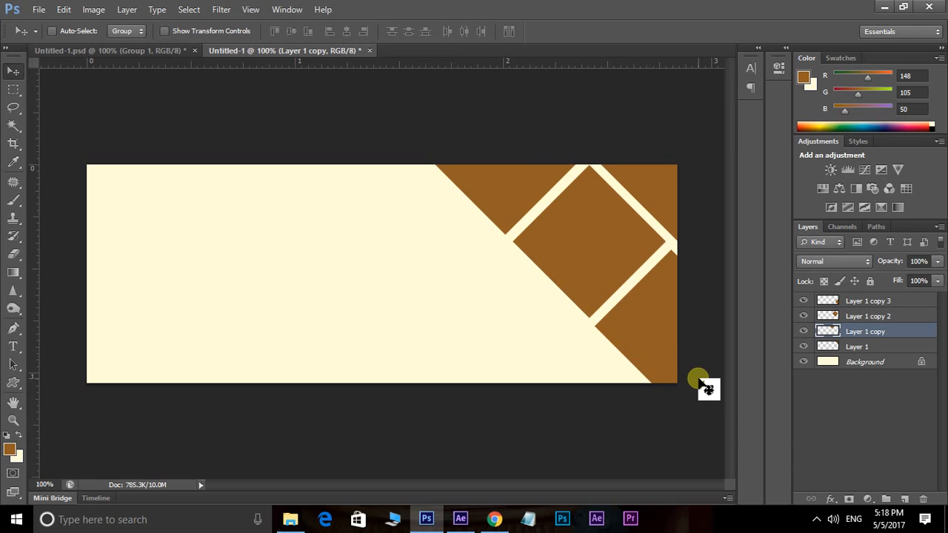
# Duplicate the three copied diamonds together, offset 0.400 in left and 0.400 in down to continue the lattice.
pyautogui.click(867, 302)
pyautogui.moveTo(874, 317); pyautogui.dragTo(662, 289)
pyautogui.keyDown('shift'); pyautogui.click(875, 336); pyautogui.keyUp('shift')
pyautogui.moveTo(593, 250); pyautogui.dragTo(504, 333)
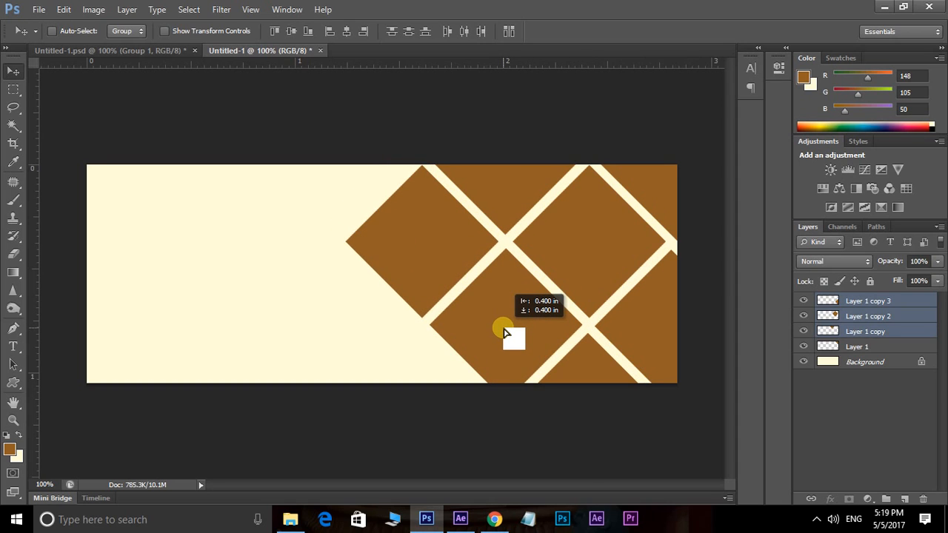
pyautogui.moveTo(503, 333); pyautogui.dragTo(503, 333)
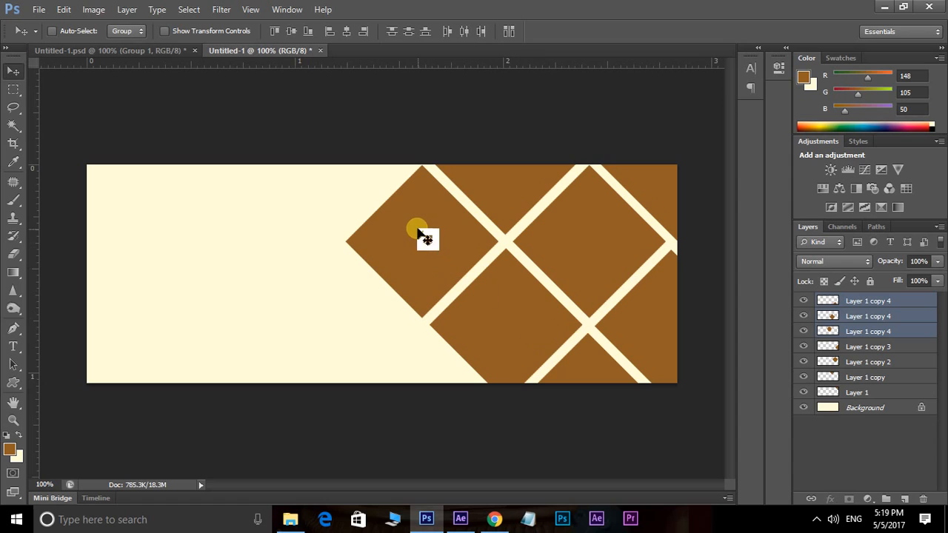
# Duplicate the top-edge and bottom-edge diamonds one position to the left, keeping the lattice spacing even.
pyautogui.rightClick(510, 180)
pyautogui.click(529, 188)
pyautogui.moveTo(515, 186); pyautogui.dragTo(347, 194)
pyautogui.rightClick(572, 377)
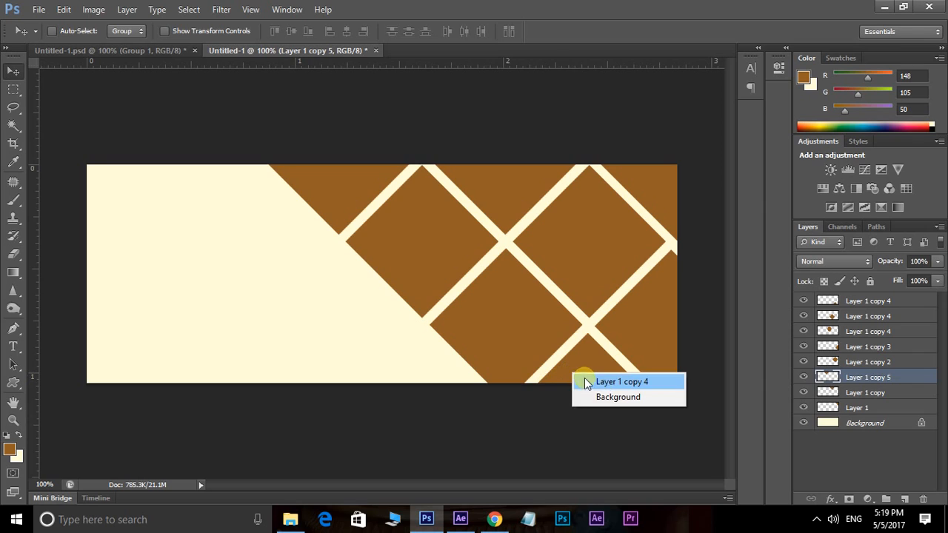
pyautogui.click(585, 381)
pyautogui.moveTo(544, 372); pyautogui.dragTo(522, 379)
pyautogui.moveTo(420, 382); pyautogui.dragTo(417, 361)
# Duplicate the upper-middle diamond to the left, enlarge it to about 209% with Free Transform, and align it with the lattice.
pyautogui.rightClick(424, 257)
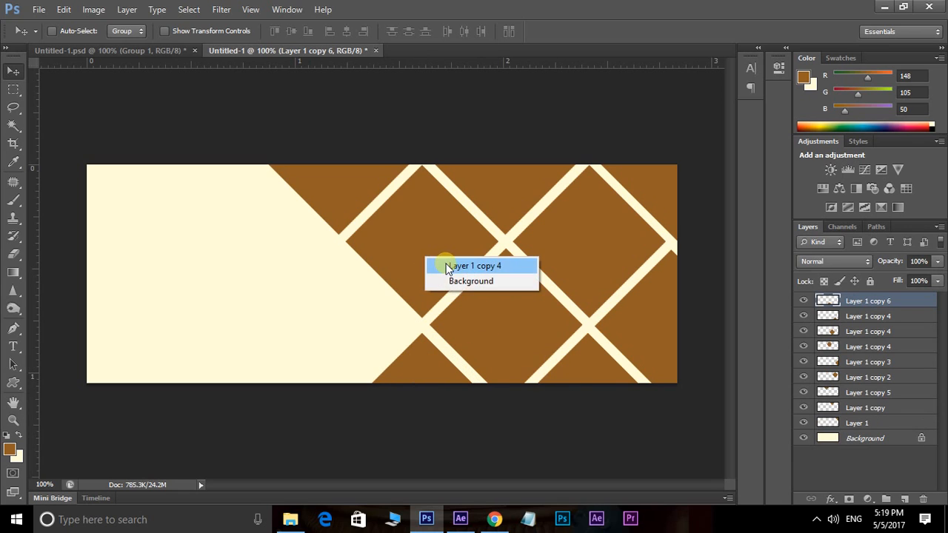
pyautogui.click(439, 264)
pyautogui.moveTo(434, 252); pyautogui.dragTo(240, 292)
pyautogui.hotkey('ctrl', 't')
pyautogui.moveTo(307, 206); pyautogui.dragTo(392, 186)
pyautogui.moveTo(294, 260); pyautogui.dragTo(337, 305)
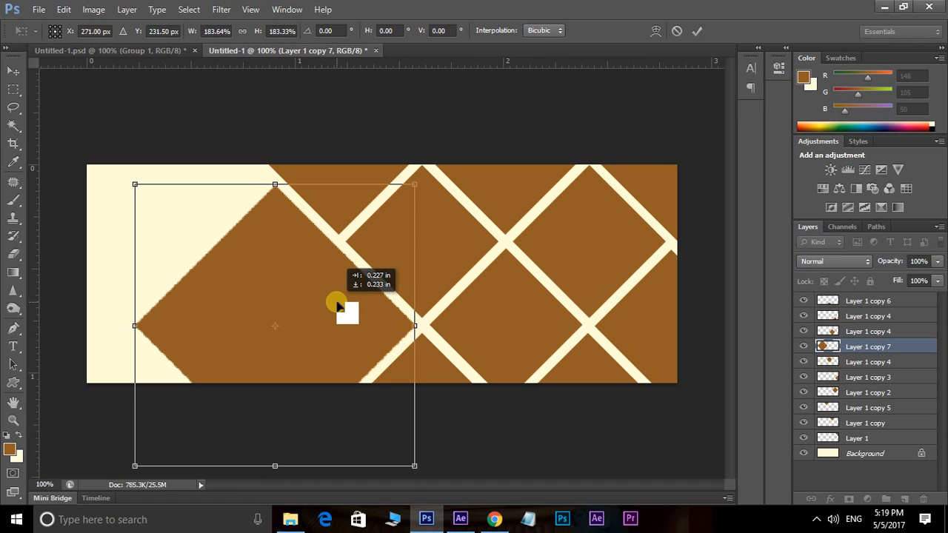
pyautogui.moveTo(420, 191); pyautogui.dragTo(444, 170)
pyautogui.moveTo(377, 275); pyautogui.dragTo(327, 333)
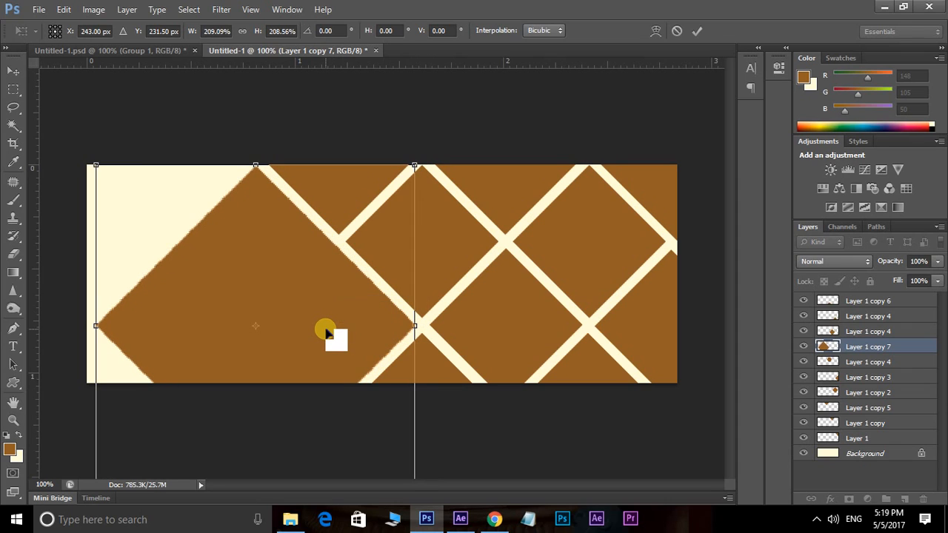
pyautogui.press('Return')
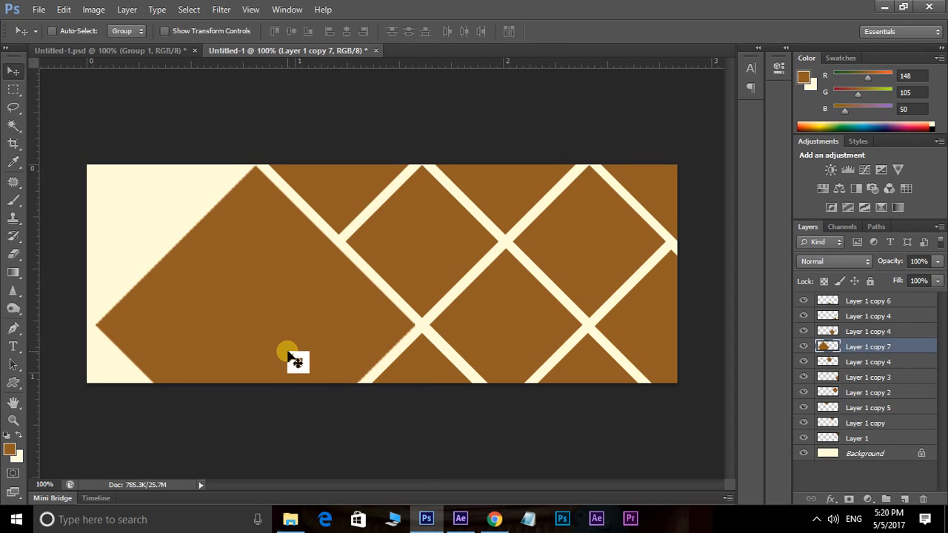
# Duplicate the top-edge diamond beside the large diamond to fill the upper-left corner and the left edge.
pyautogui.rightClick(346, 195)
pyautogui.click(367, 203)
pyautogui.moveTo(364, 200); pyautogui.dragTo(175, 201)
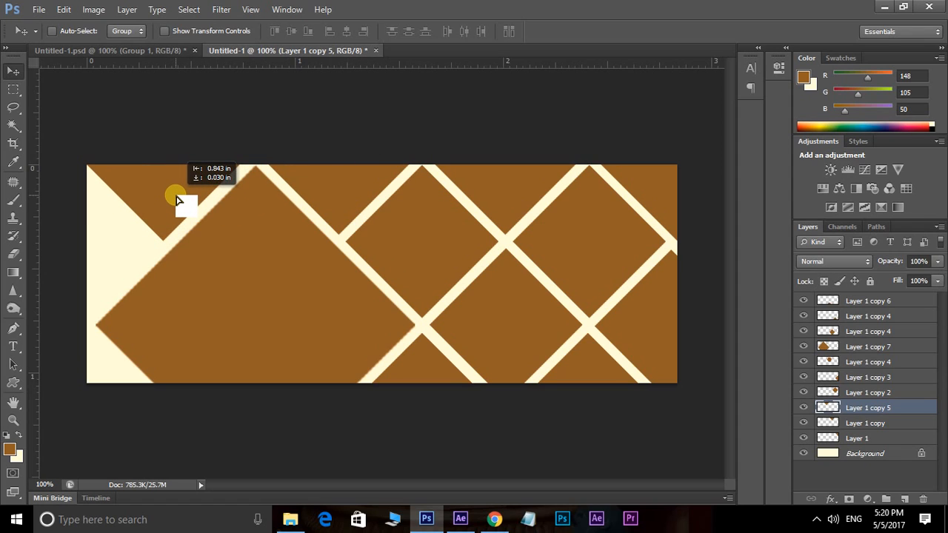
pyautogui.moveTo(180, 200); pyautogui.dragTo(97, 264)
pyautogui.rightClick(172, 195)
pyautogui.click(189, 197)
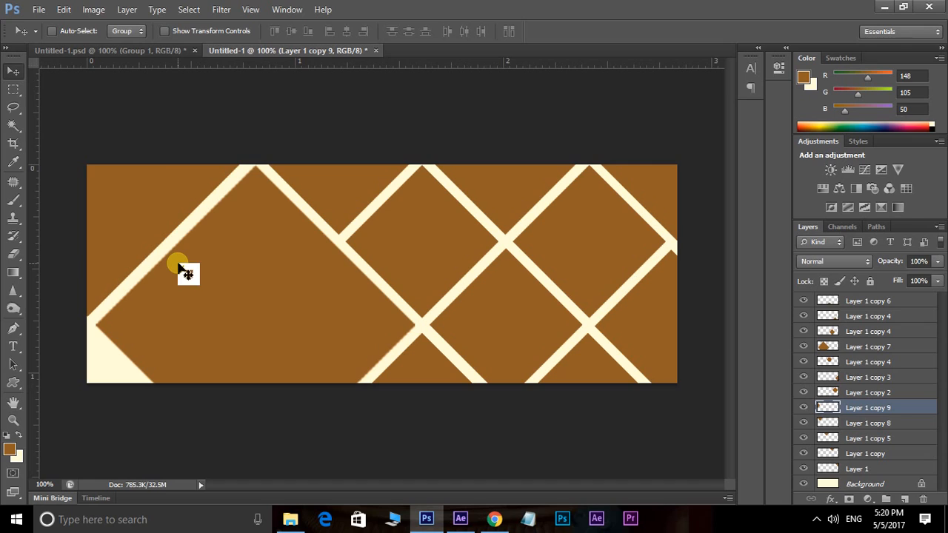
# Duplicate the bottom-edge diamond into the canvas's lower-left corner beneath the large diamond.
pyautogui.rightClick(435, 379)
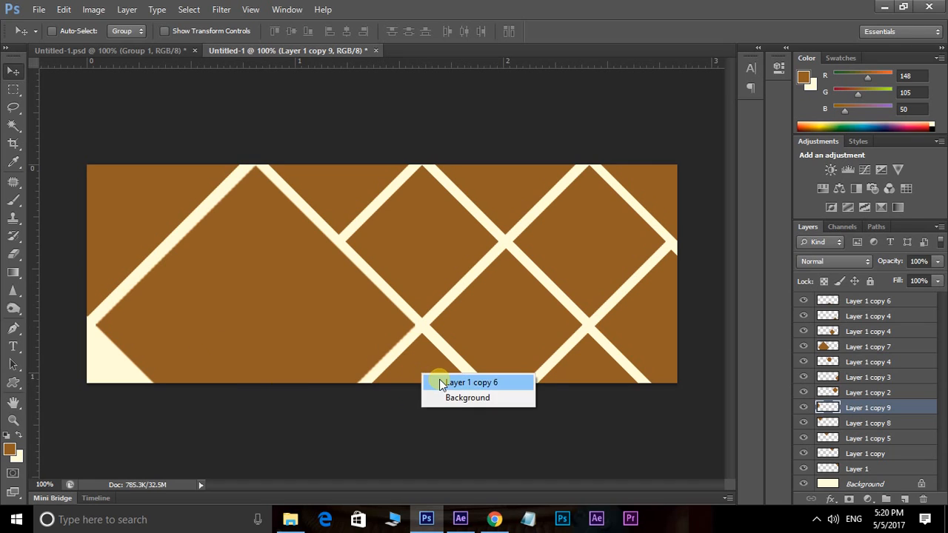
pyautogui.click(441, 380)
pyautogui.moveTo(438, 375); pyautogui.dragTo(101, 367)
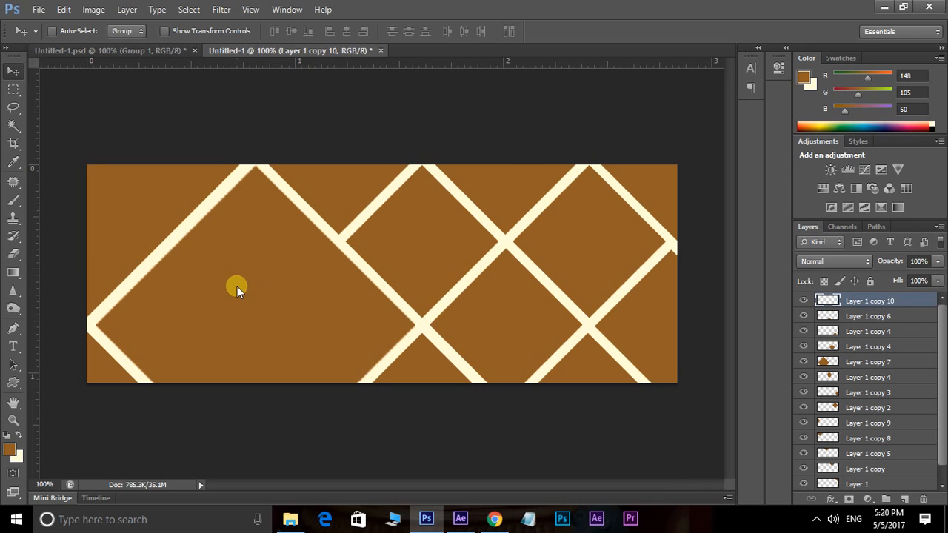
# Open Cool-Profile-Pics-For-Girls.jpg, select the whole image, and move it into the collage document.
pyautogui.hotkey('ctrl', 'o')
pyautogui.click(385, 252)
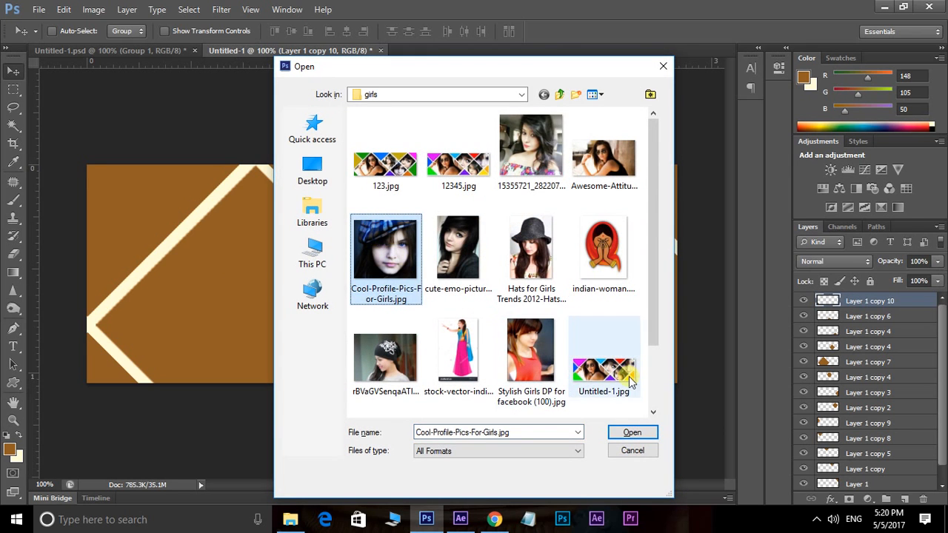
pyautogui.click(631, 435)
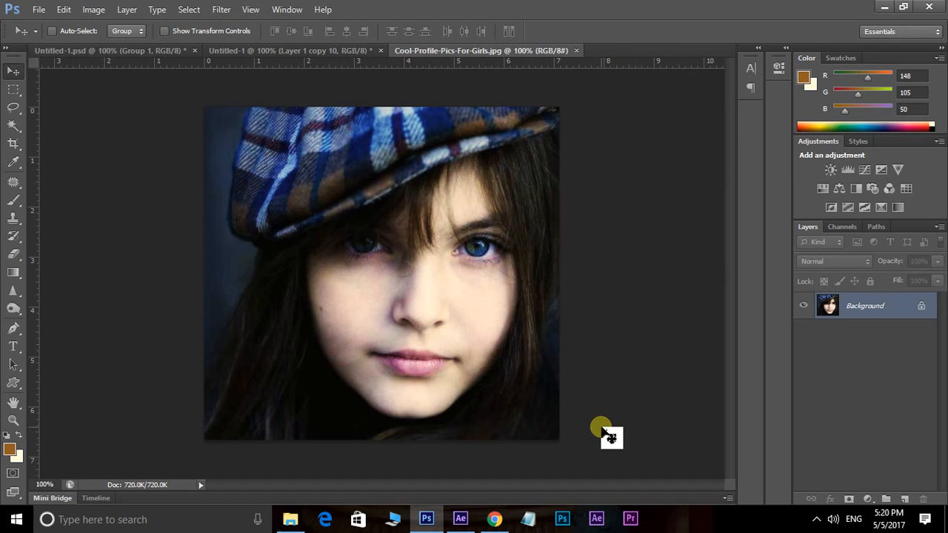
pyautogui.hotkey('ctrl', 'a')
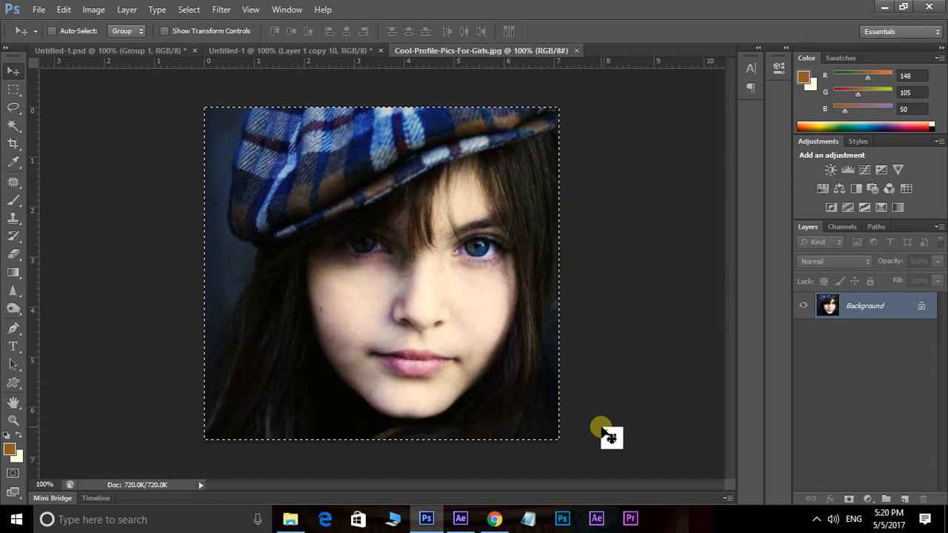
pyautogui.moveTo(259, 118); pyautogui.dragTo(496, 286)
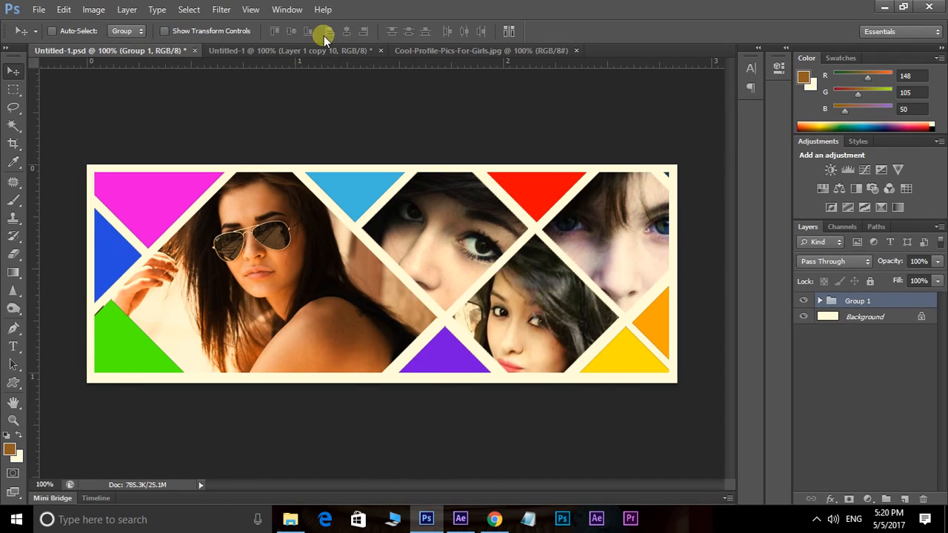
pyautogui.moveTo(300, 58); pyautogui.dragTo(386, 221)
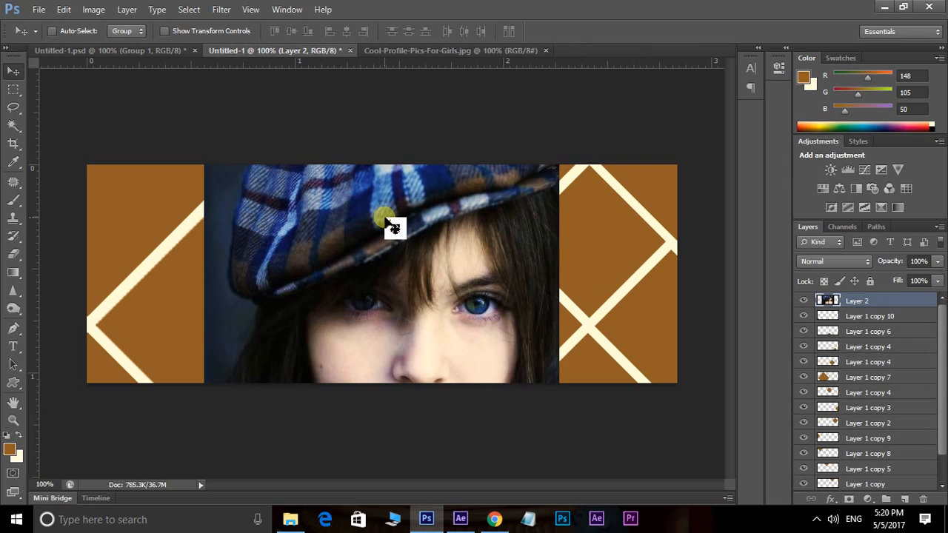
# Scale the plaid-cap photo down with Free Transform and position it over the upper-right full diamond.
pyautogui.hotkey('ctrl', 't')
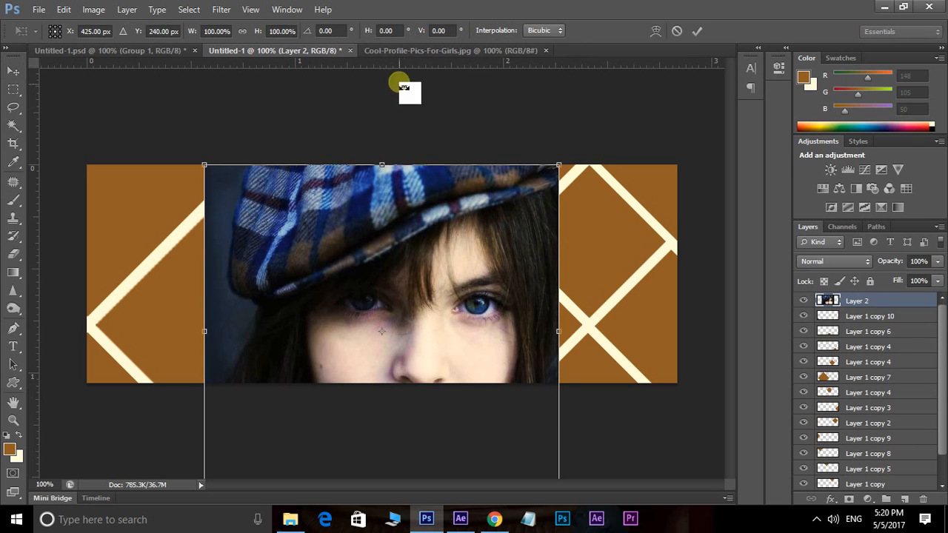
pyautogui.moveTo(560, 167); pyautogui.dragTo(465, 313)
pyautogui.moveTo(411, 337); pyautogui.dragTo(611, 253)
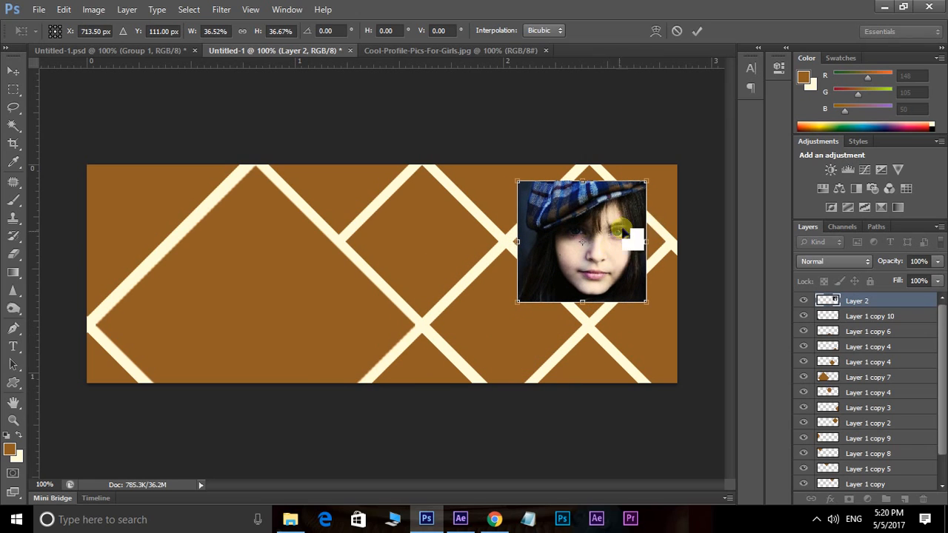
pyautogui.moveTo(650, 187); pyautogui.dragTo(649, 190)
pyautogui.press('Return')
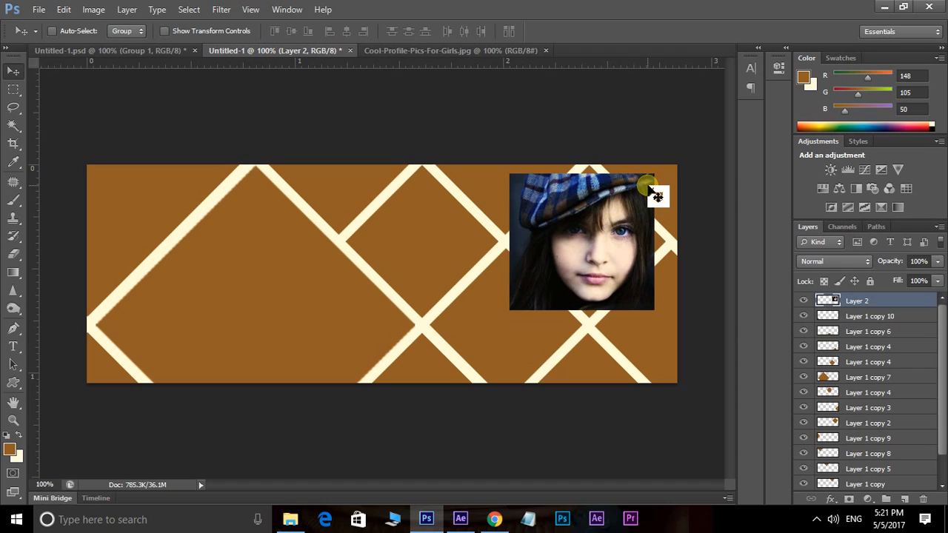
# Move the plaid-cap photo layer directly above the upper-right full diamond's layer and clip it to that diamond.
pyautogui.moveTo(806, 302); pyautogui.dragTo(590, 236)
pyautogui.rightClick(590, 236)
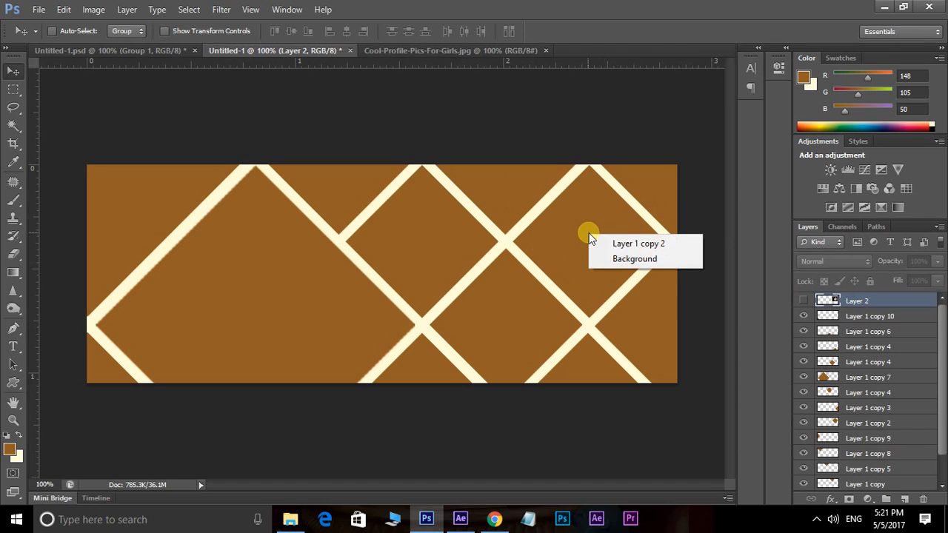
pyautogui.click(646, 246)
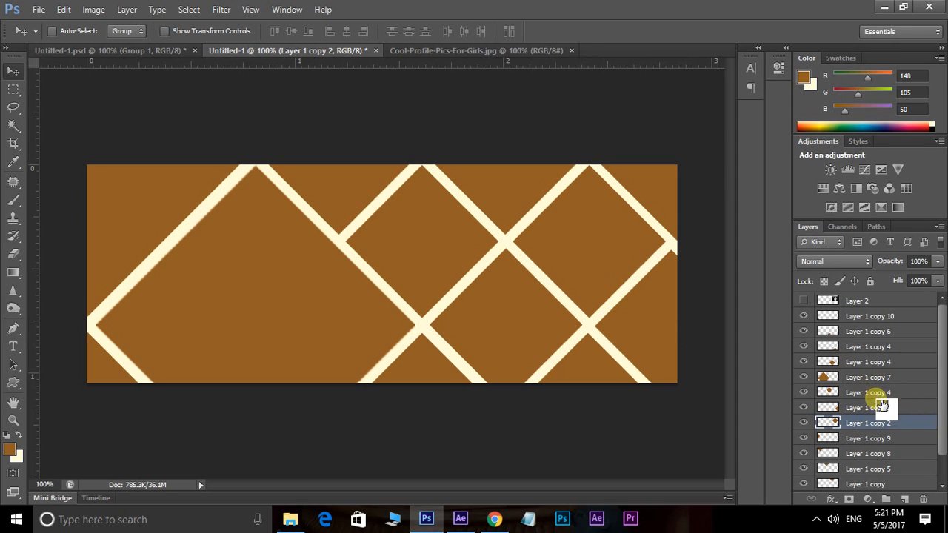
pyautogui.moveTo(850, 306); pyautogui.dragTo(864, 411)
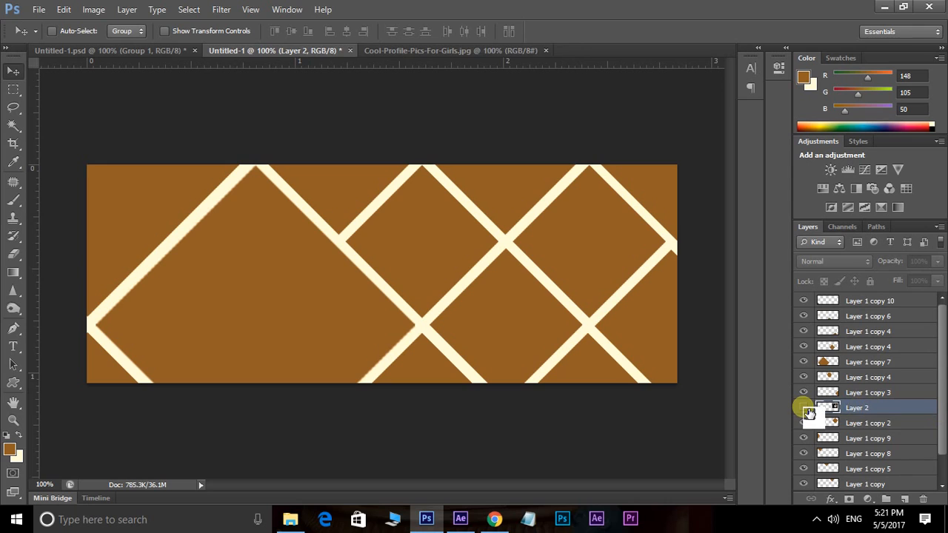
pyautogui.click(804, 408)
pyautogui.rightClick(865, 408)
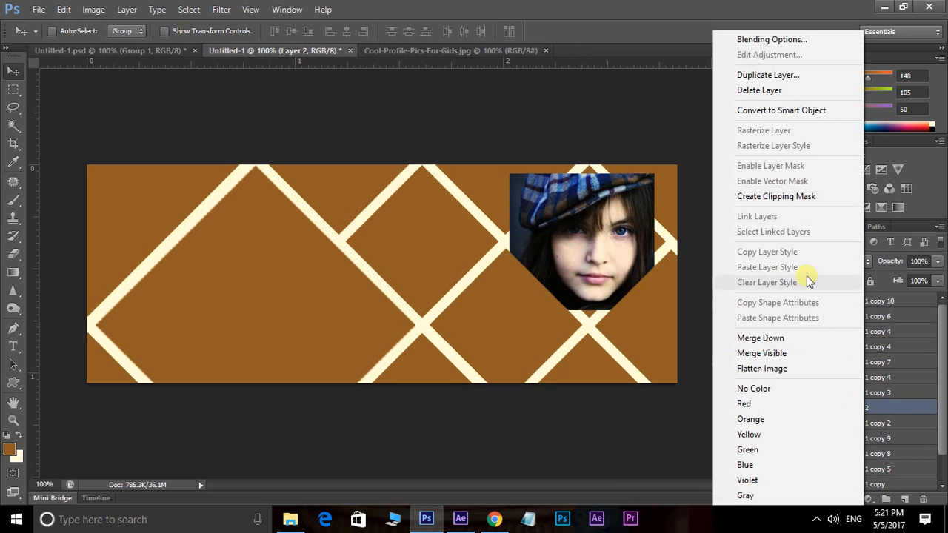
pyautogui.click(787, 196)
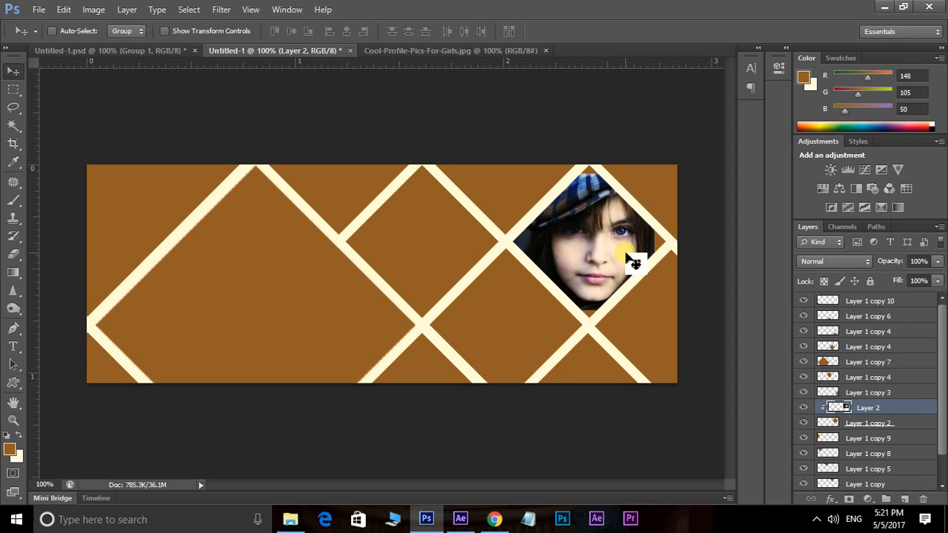
# Enlarge the clipped plaid-cap photo with Free Transform so it fills its diamond.
pyautogui.hotkey('ctrl', 't')
pyautogui.moveTo(654, 174); pyautogui.dragTo(672, 176)
pyautogui.press('Return')
# Open cute-emo-pictures-for-facebook-4.jpg and move the photo into the collage document.
pyautogui.hotkey('ctrl', 'o')
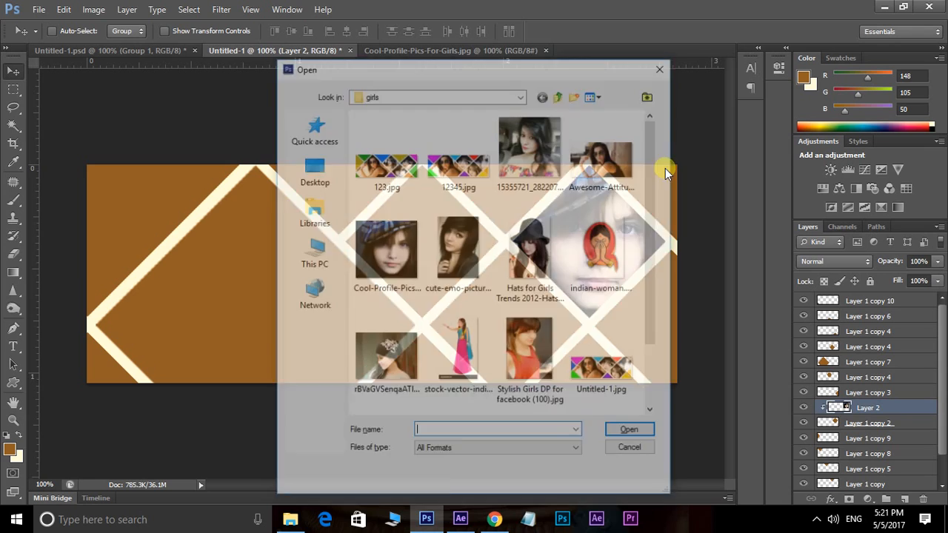
pyautogui.click(448, 252)
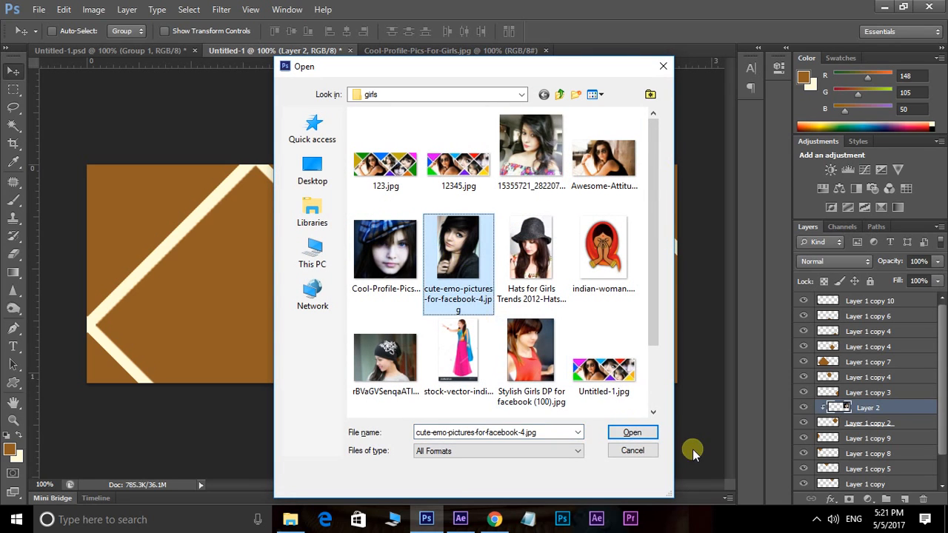
pyautogui.click(632, 433)
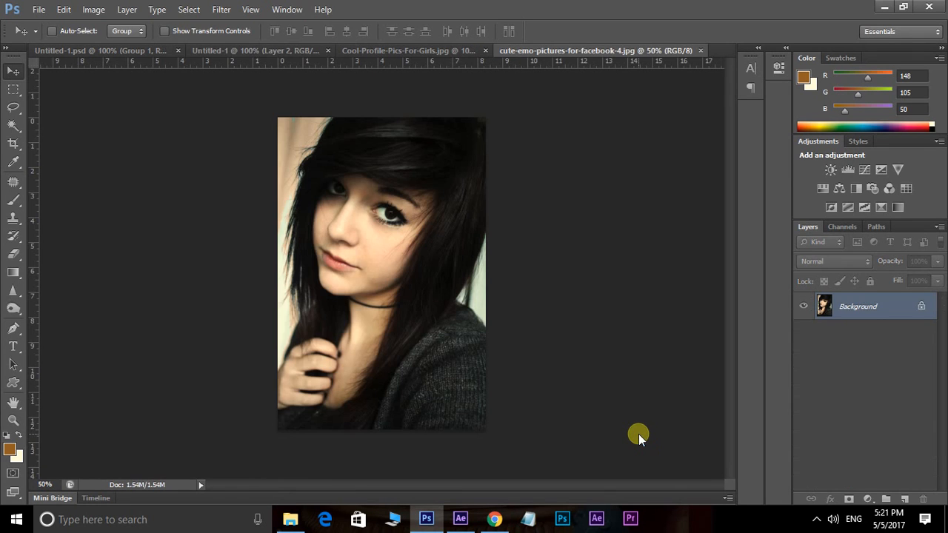
pyautogui.click(111, 49)
pyautogui.moveTo(373, 117); pyautogui.dragTo(406, 186)
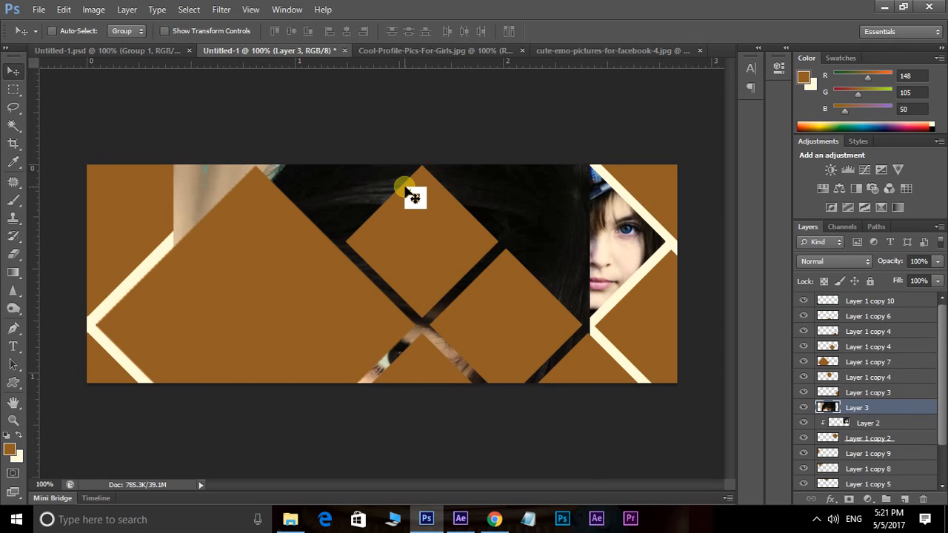
# Scale the dark-haired portrait down with Free Transform and position it over the lower-middle diamond.
pyautogui.hotkey('ctrl', 't')
pyautogui.moveTo(590, 169); pyautogui.dragTo(571, 285)
pyautogui.press('Return')
# Move the dark-haired portrait layer directly above the lower-middle diamond's layer, clip it to that diamond, and reposition the face inside.
pyautogui.rightClick(531, 328)
pyautogui.click(575, 335)
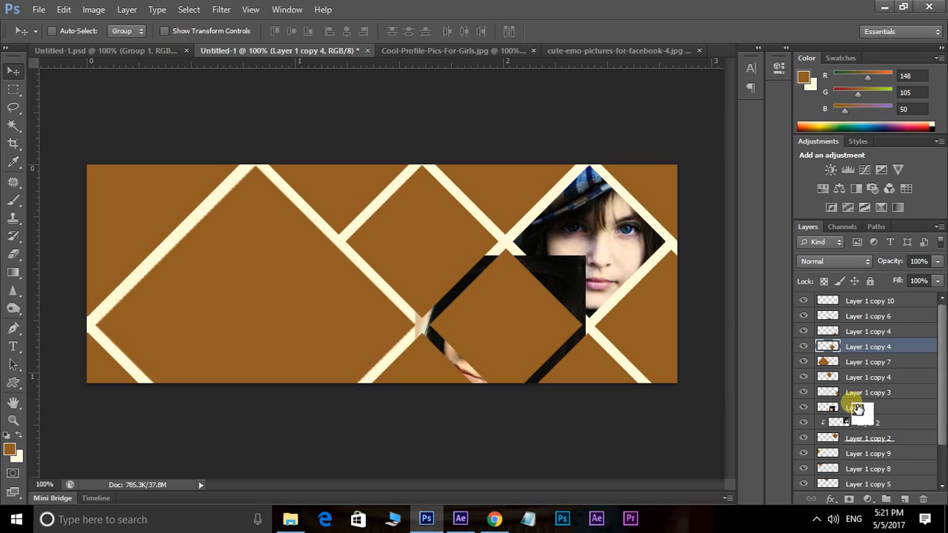
pyautogui.moveTo(860, 409); pyautogui.dragTo(859, 354)
pyautogui.rightClick(857, 348)
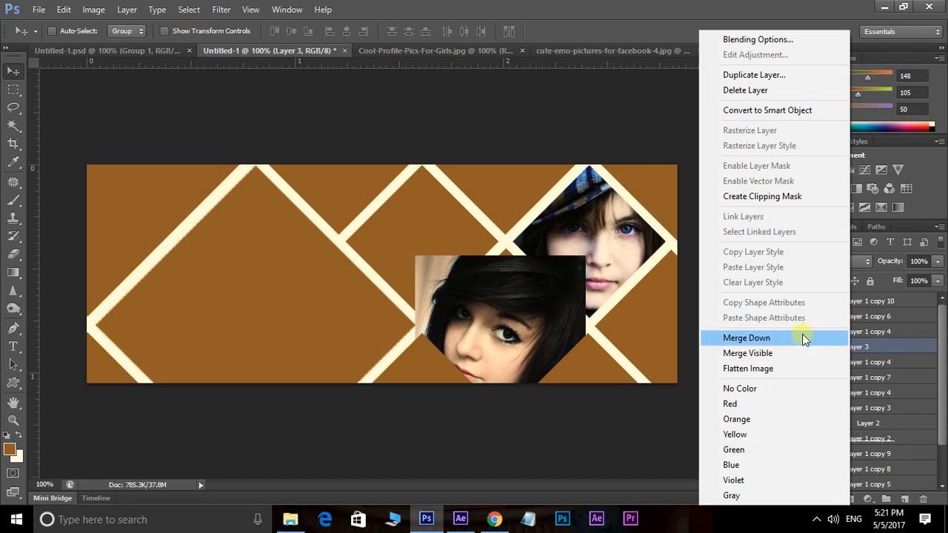
pyautogui.click(757, 196)
pyautogui.moveTo(523, 333); pyautogui.dragTo(529, 316)
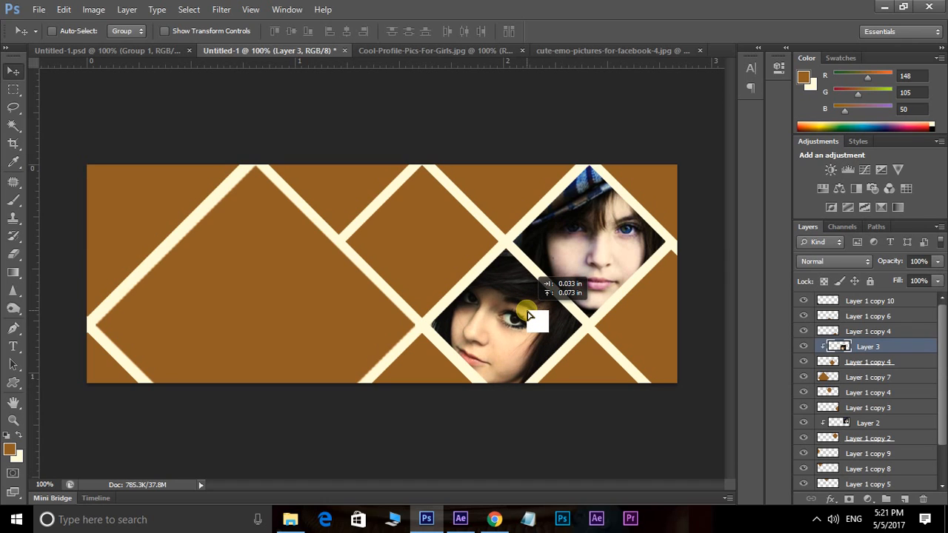
pyautogui.rightClick(401, 231)
pyautogui.click(414, 237)
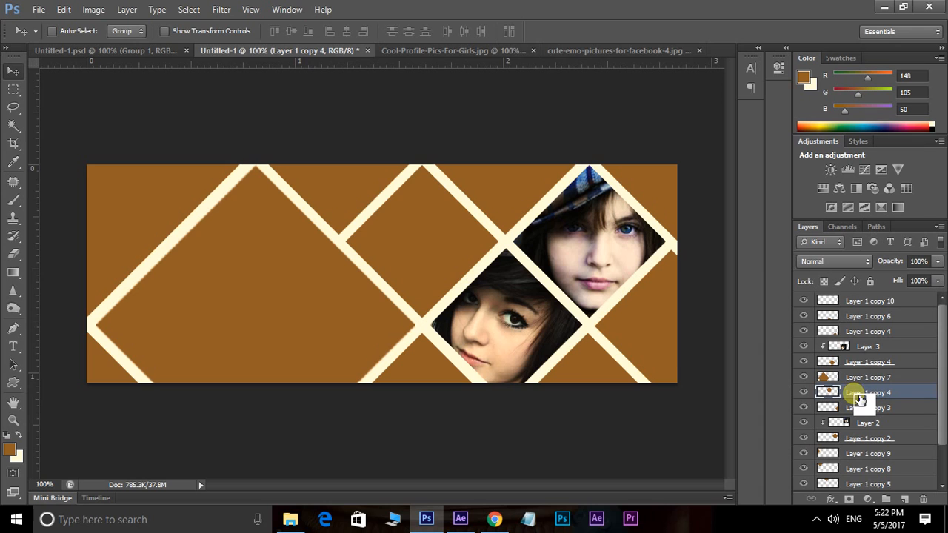
pyautogui.hotkey('ctrl', 'o')
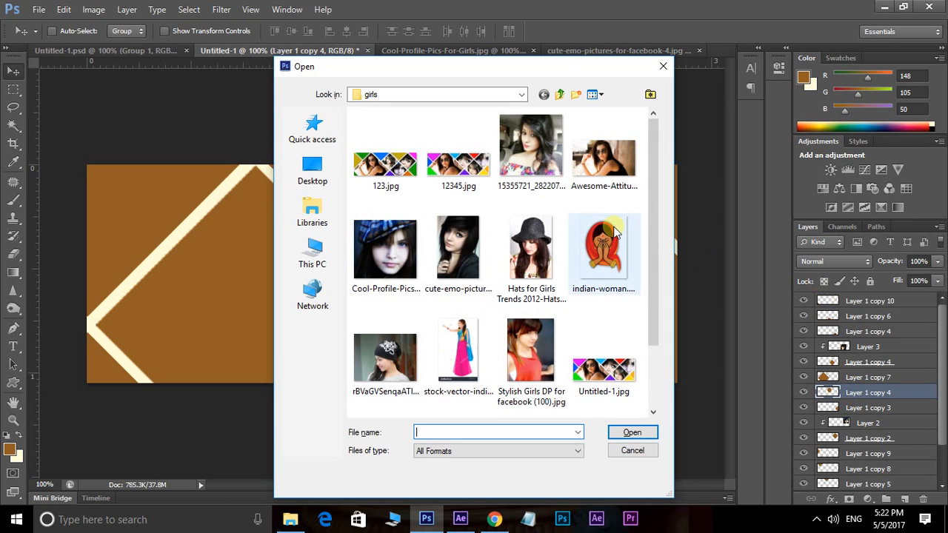
pyautogui.click(544, 150)
pyautogui.click(632, 433)
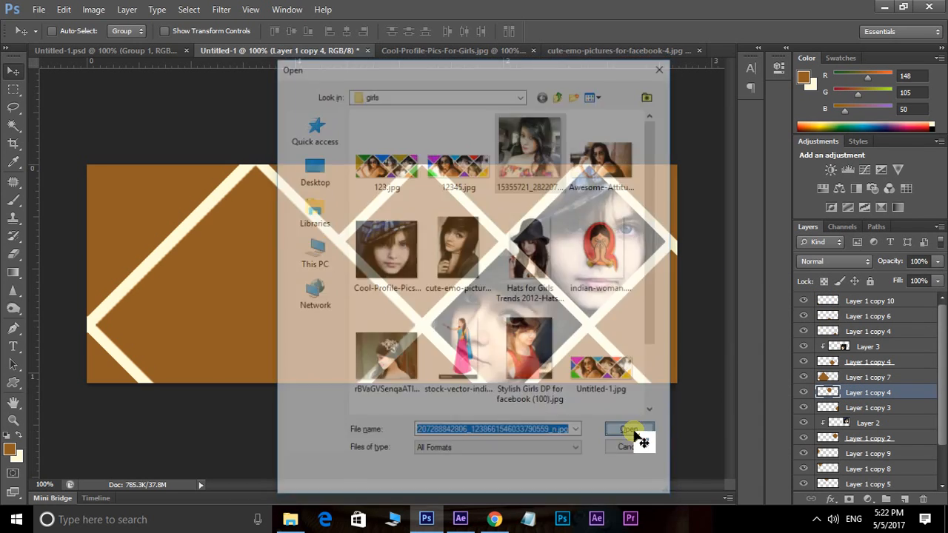
pyautogui.hotkey('ctrl', 'a')
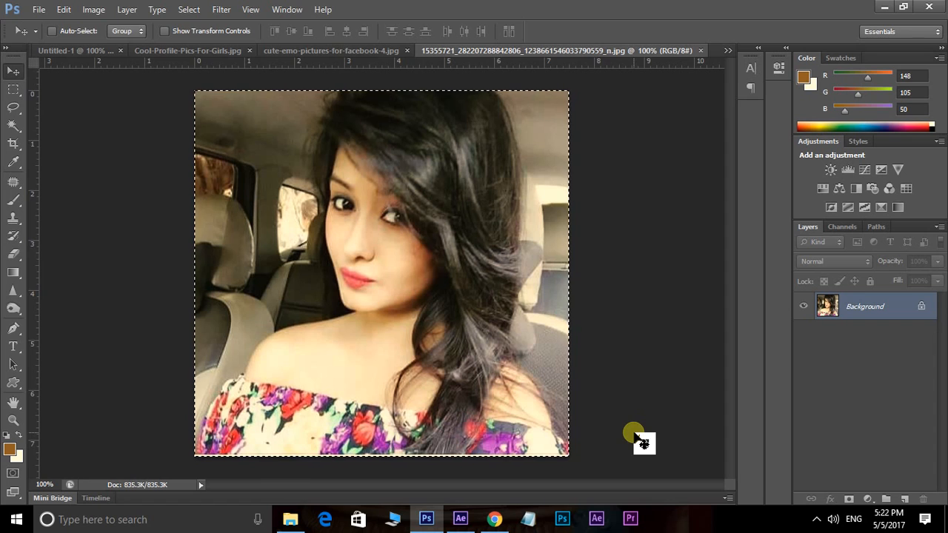
pyautogui.click(83, 51)
pyautogui.moveTo(83, 52); pyautogui.dragTo(525, 269)
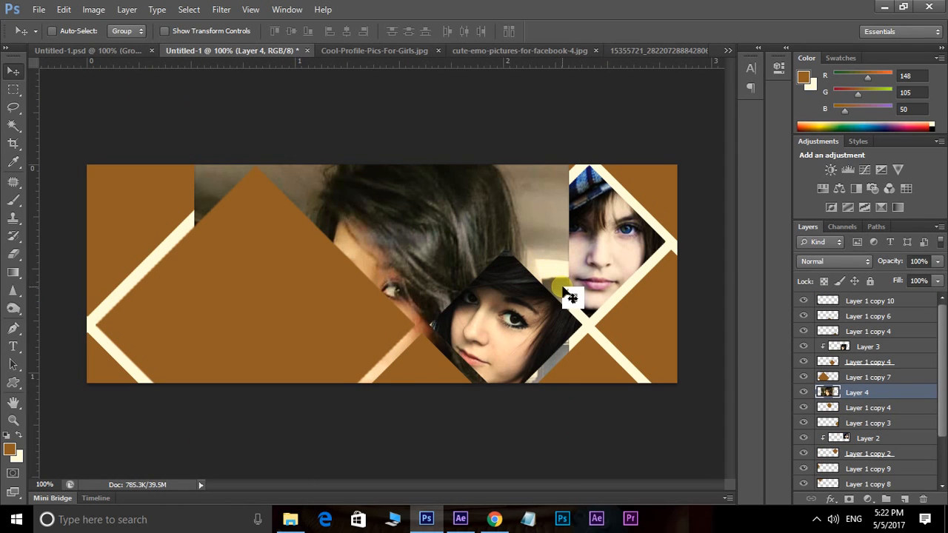
# Scale the car portrait to about 46% with Free Transform and position it over the upper-middle diamond.
pyautogui.hotkey('ctrl', 't')
pyautogui.moveTo(567, 163); pyautogui.dragTo(505, 176)
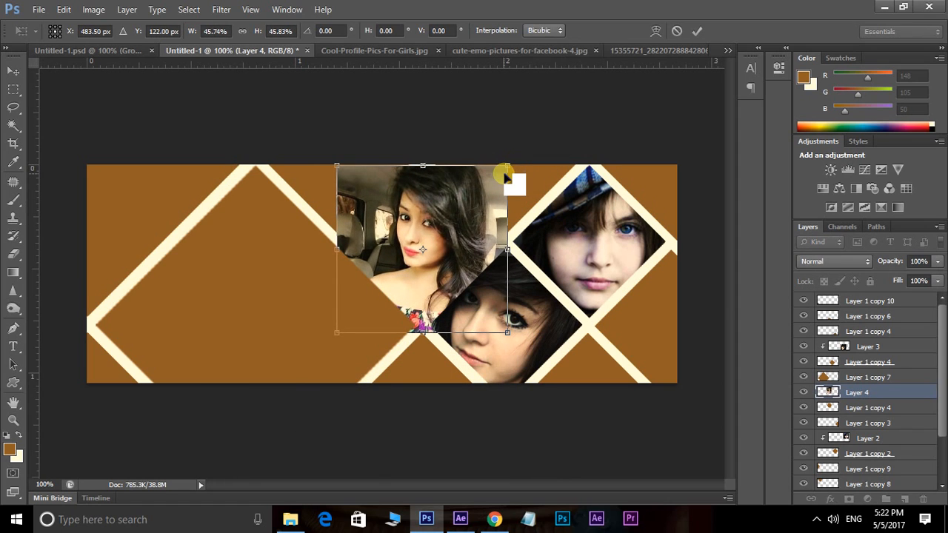
pyautogui.press('Return')
# Clip the car portrait to the upper-middle diamond with a clipping mask and adjust its position inside.
pyautogui.moveTo(842, 393); pyautogui.dragTo(873, 397)
pyautogui.rightClick(873, 397)
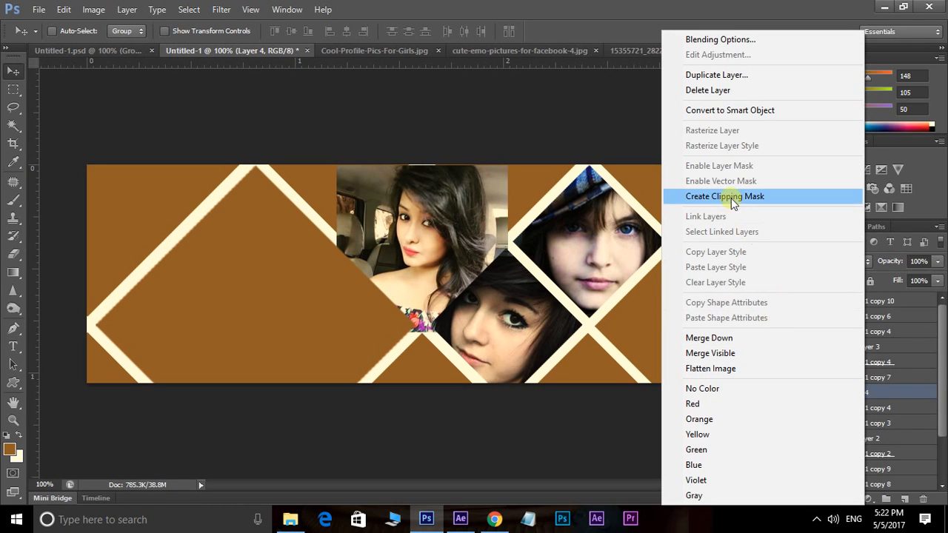
pyautogui.click(773, 195)
pyautogui.moveTo(419, 229); pyautogui.dragTo(423, 233)
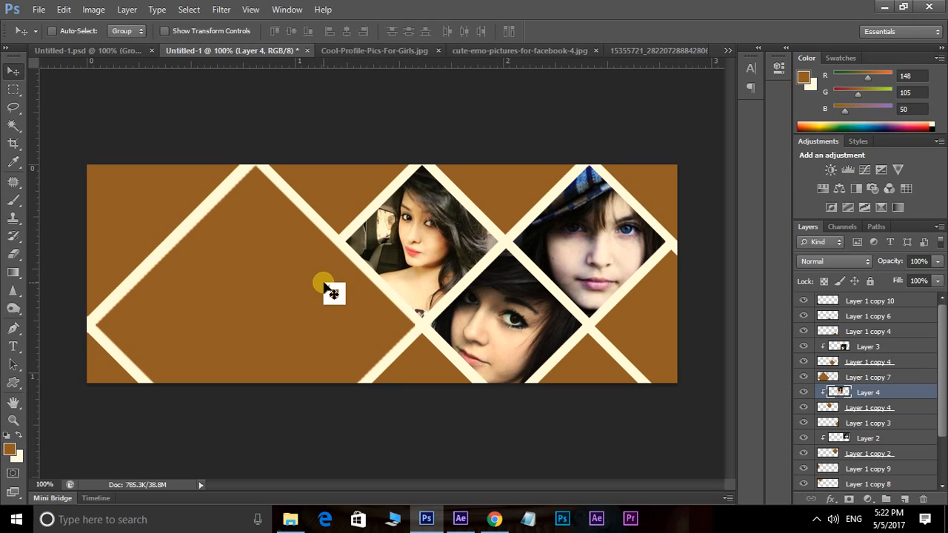
# Open Awesome-Attitude-Stylish-Girl-DP.jpg and copy the whole photo.
pyautogui.hotkey('ctrl', 'o')
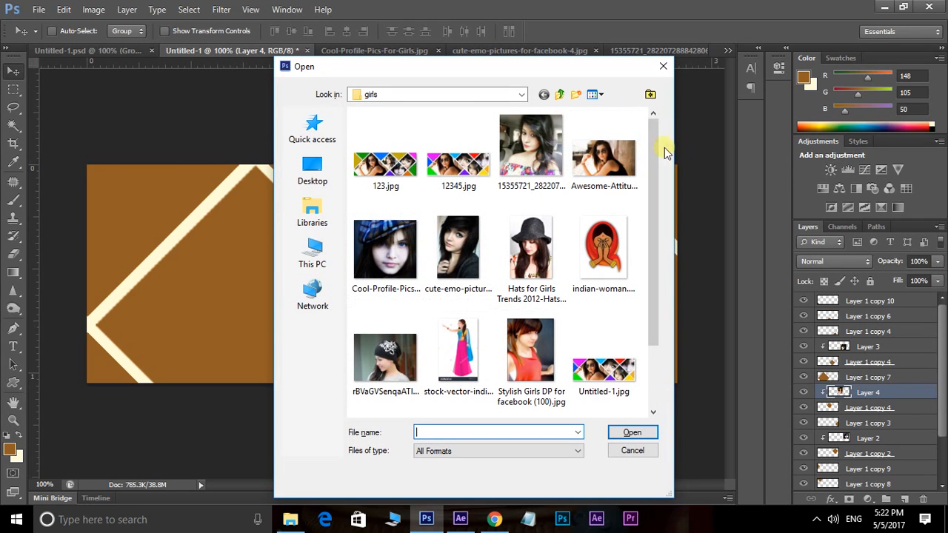
pyautogui.click(606, 154)
pyautogui.click(632, 432)
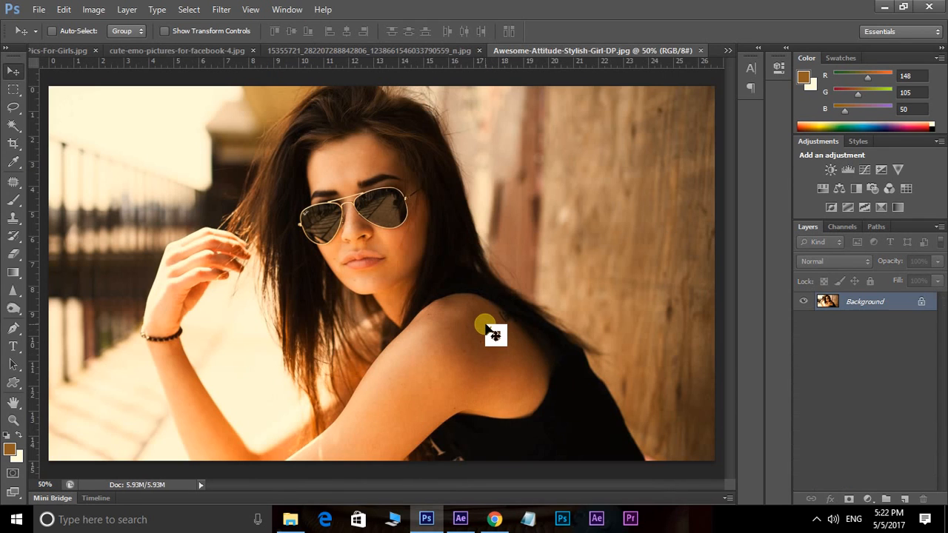
pyautogui.hotkey('ctrl', 'a')
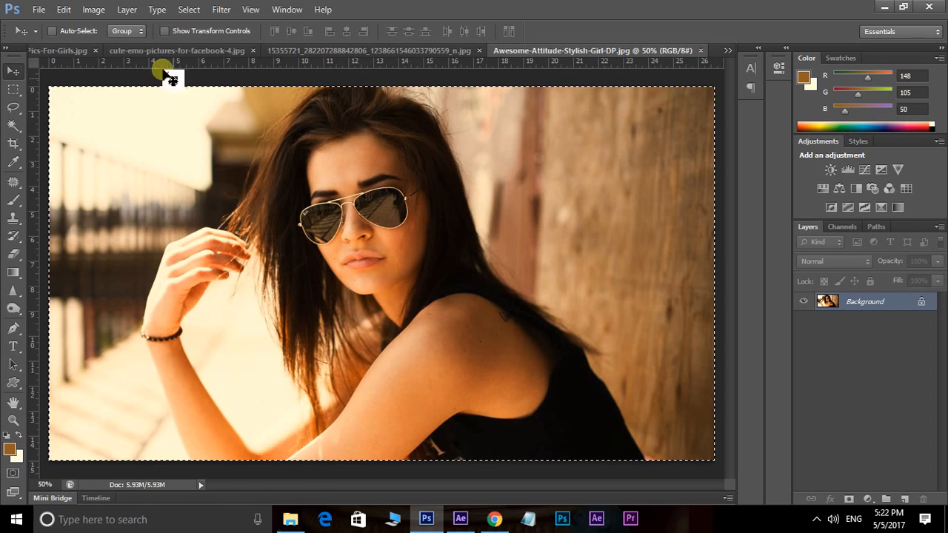
# Close Cool-Profile-Pics-For-Girls.jpg and paste the copied sunglasses photo into the collage document.
pyautogui.click(65, 51)
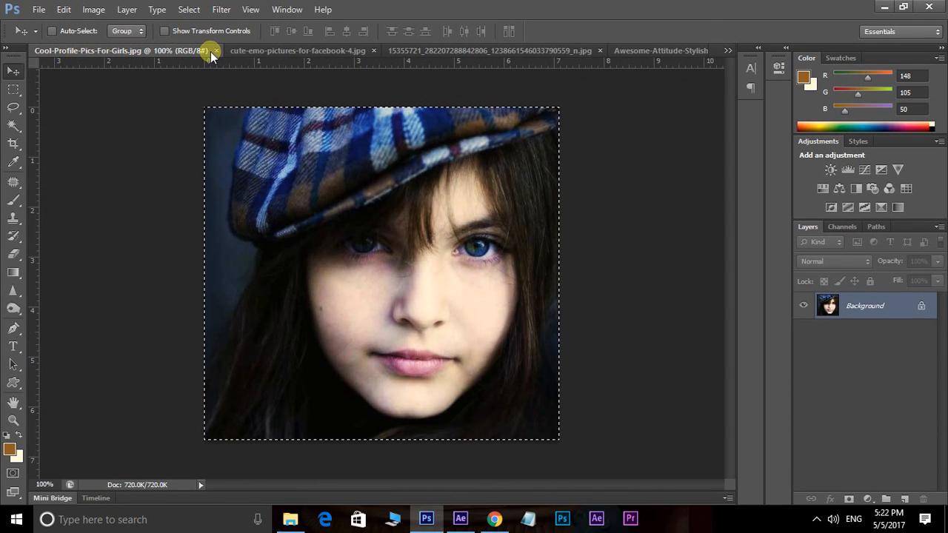
pyautogui.click(218, 49)
pyautogui.click(62, 50)
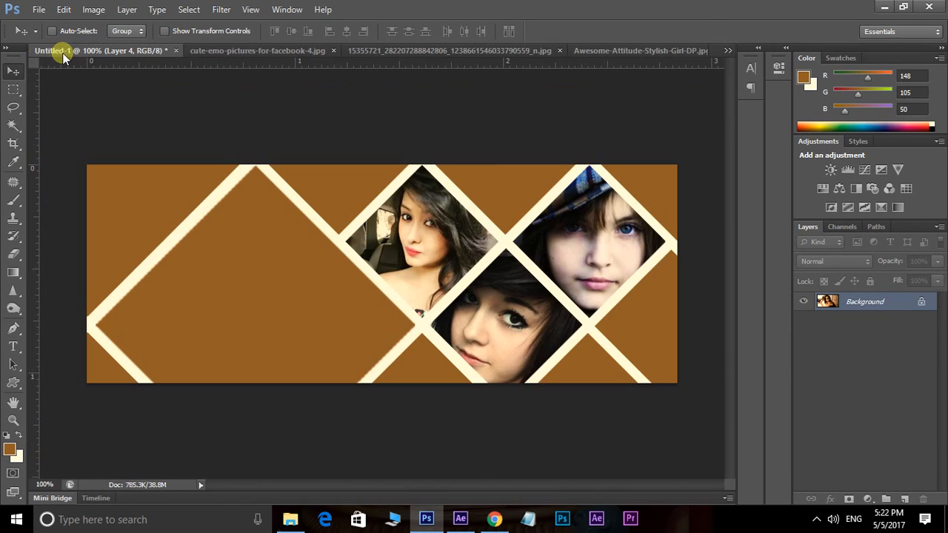
pyautogui.hotkey('ctrl', 'v')
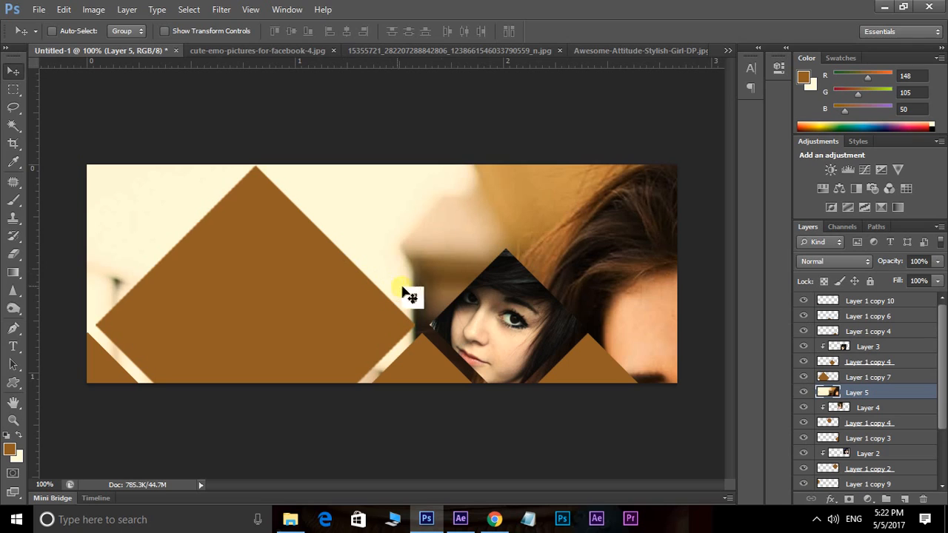
# Move the sunglasses photo's layer directly above the large diamond's layer (Layer 1 copy 7), clip it to that diamond, and shift the photo.
pyautogui.rightClick(280, 277)
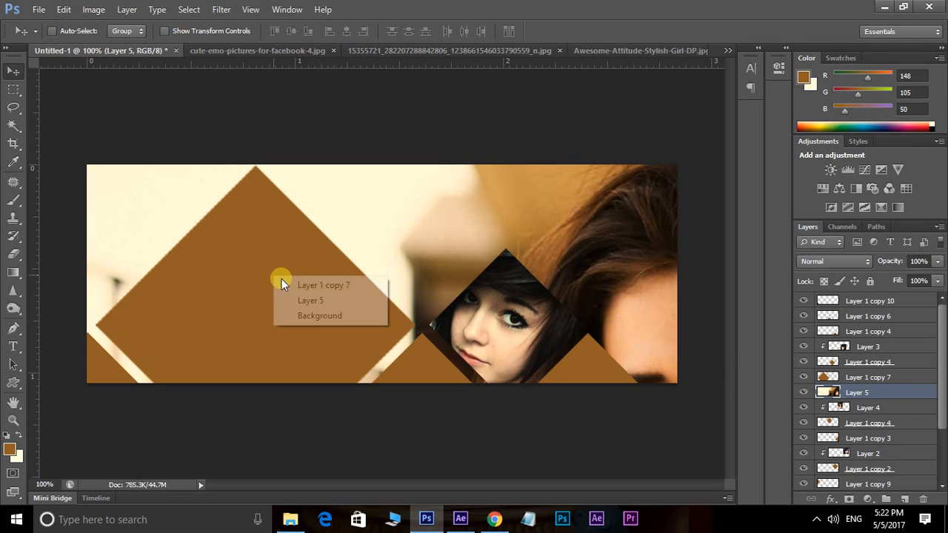
pyautogui.click(296, 284)
pyautogui.moveTo(825, 428); pyautogui.dragTo(869, 390)
pyautogui.rightClick(862, 386)
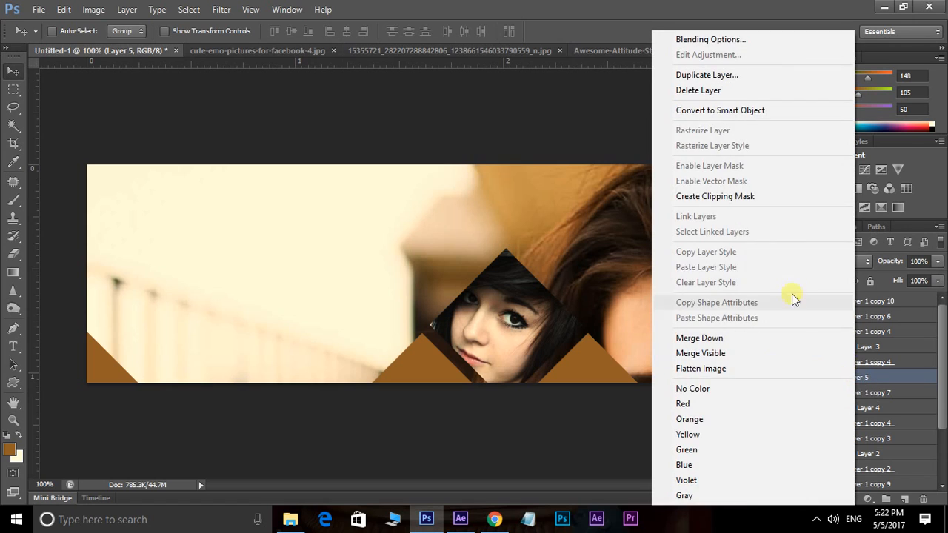
pyautogui.click(796, 197)
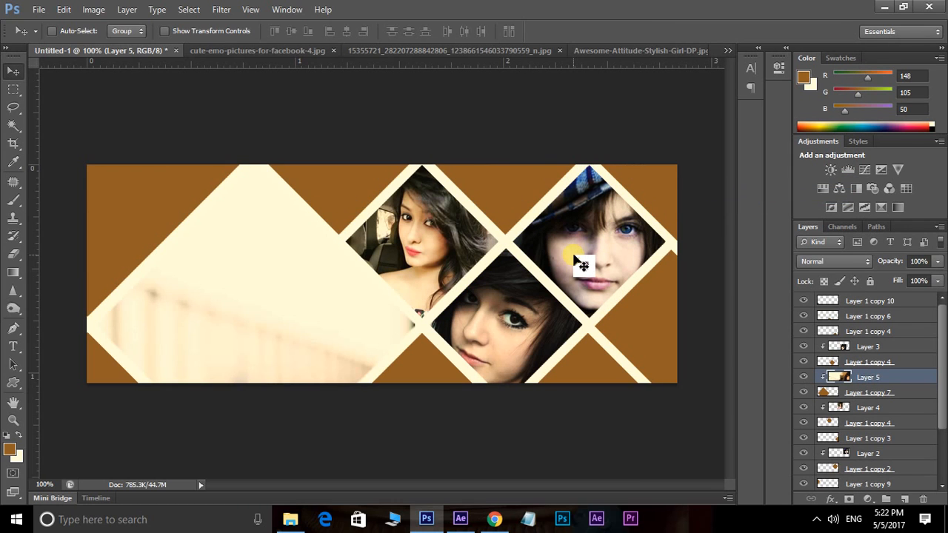
pyautogui.moveTo(470, 292); pyautogui.dragTo(226, 292)
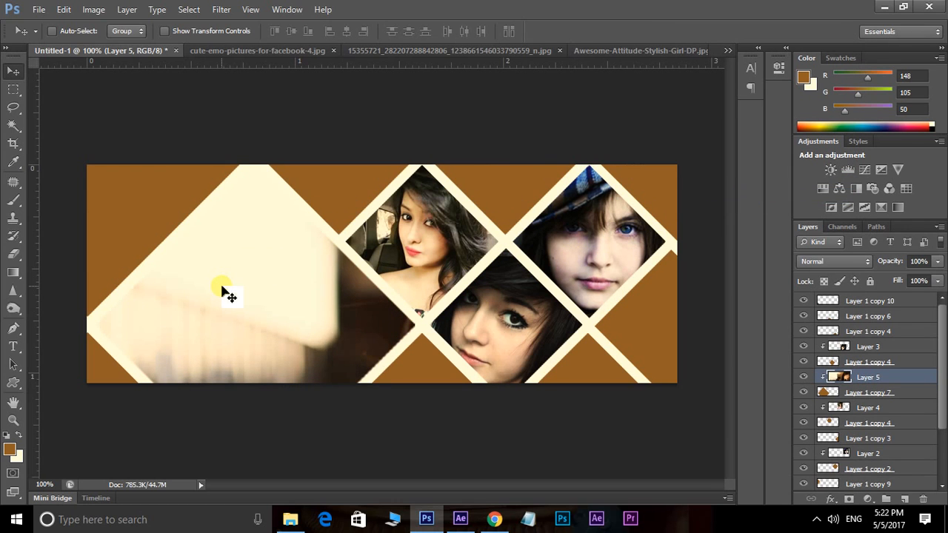
# Scale the sunglasses photo down with Free Transform and position it so the woman fills the large diamond.
pyautogui.hotkey('ctrl', 't')
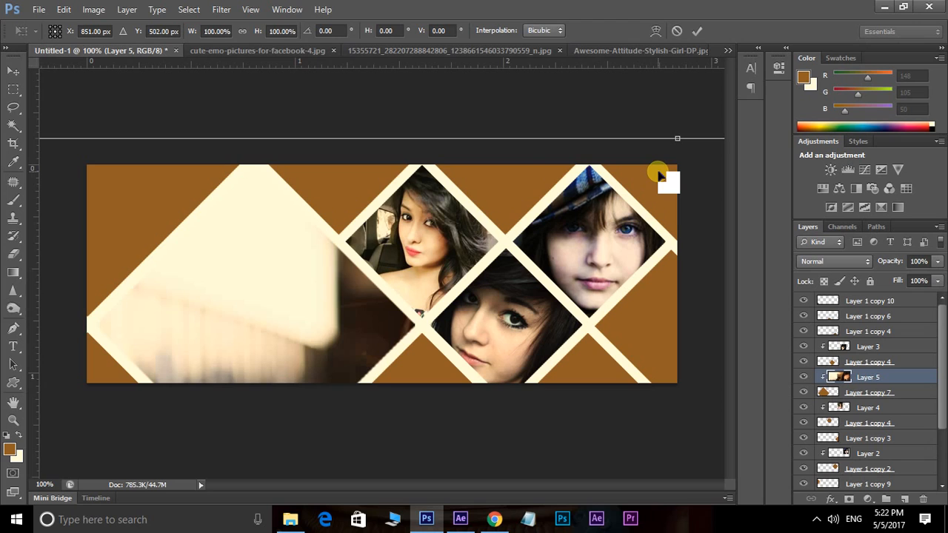
pyautogui.hotkey('ctrl', '-')
pyautogui.moveTo(145, 186); pyautogui.dragTo(311, 252)
pyautogui.moveTo(383, 304); pyautogui.dragTo(251, 316)
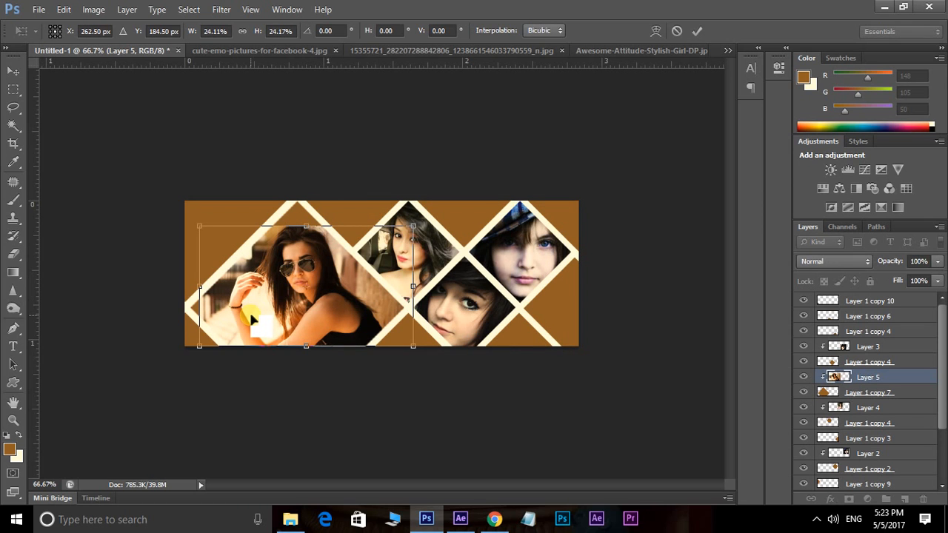
pyautogui.hotkey('ctrl', '+')
pyautogui.hotkey('ctrl', '-')
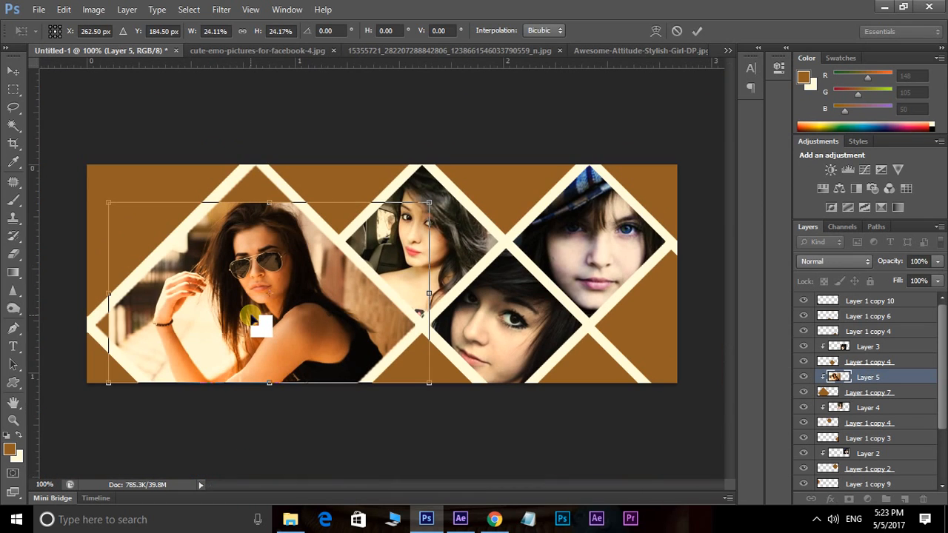
pyautogui.moveTo(429, 203); pyautogui.dragTo(452, 190)
pyautogui.moveTo(324, 296); pyautogui.dragTo(325, 283)
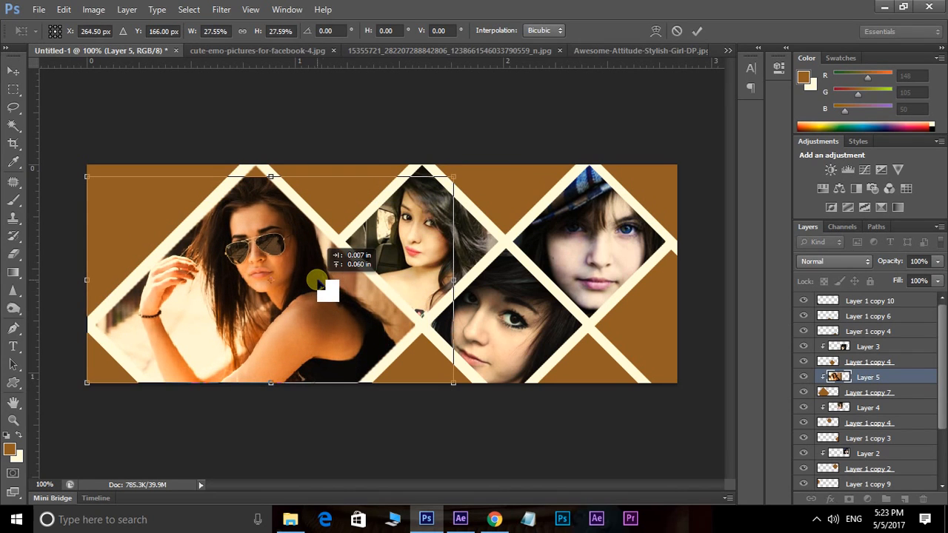
pyautogui.moveTo(459, 178); pyautogui.dragTo(474, 162)
pyautogui.press('Return')
# Fill the diamond in the canvas's upper-right corner (Layer 1) with yellow #d9d208.
pyautogui.keyDown('ctrl'); pyautogui.click(407, 363); pyautogui.keyUp('ctrl')
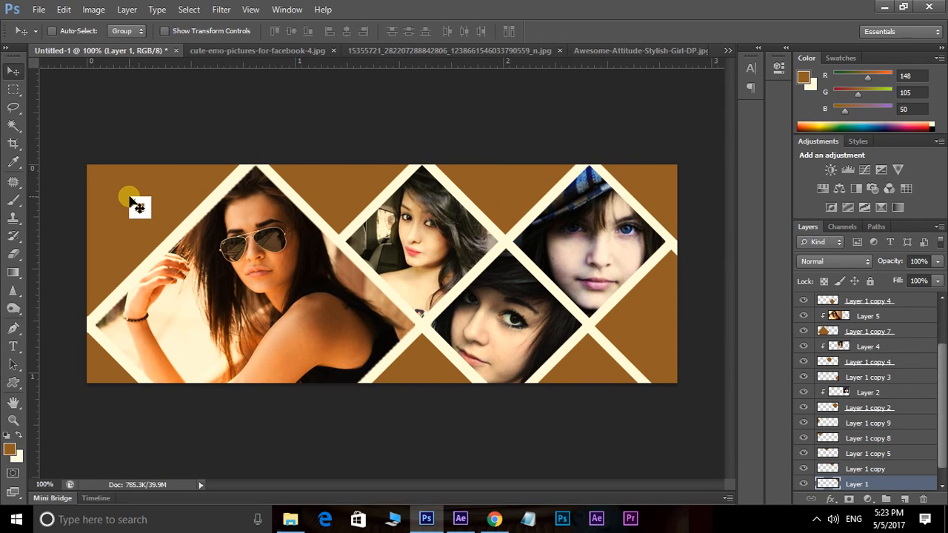
pyautogui.rightClick(658, 185)
pyautogui.click(674, 194)
pyautogui.keyDown('ctrl'); pyautogui.click(828, 486); pyautogui.keyUp('ctrl')
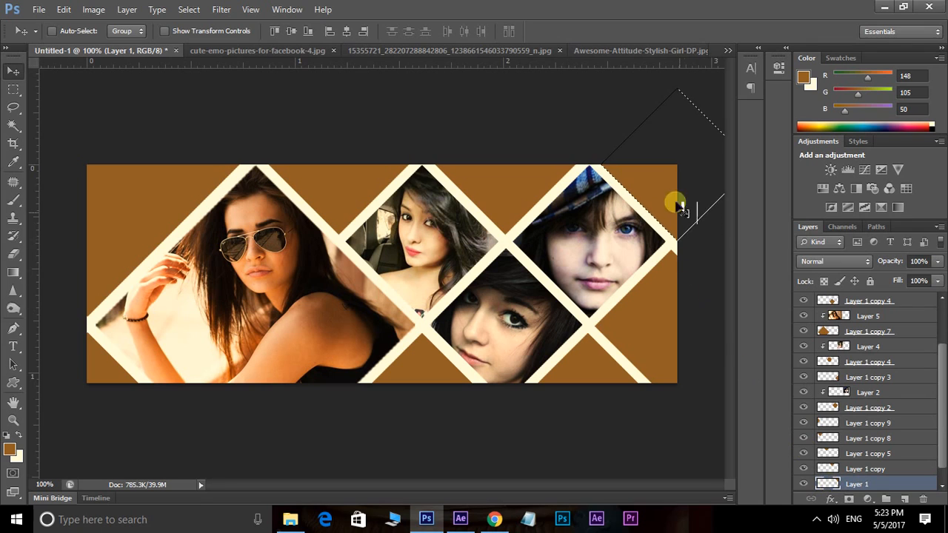
pyautogui.click(10, 450)
pyautogui.moveTo(695, 355); pyautogui.dragTo(699, 370)
pyautogui.moveTo(675, 289); pyautogui.dragTo(673, 247)
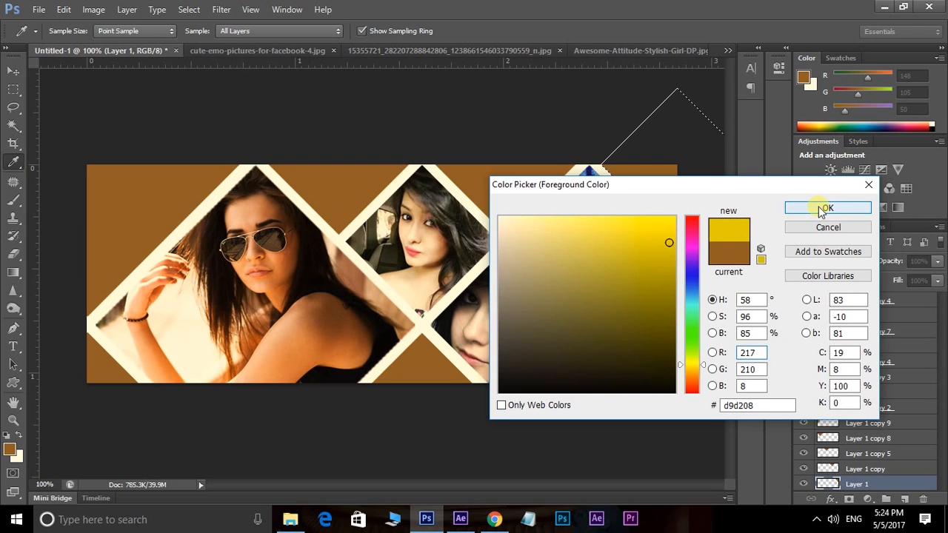
pyautogui.click(818, 207)
pyautogui.hotkey('alt', 'BackSpace')
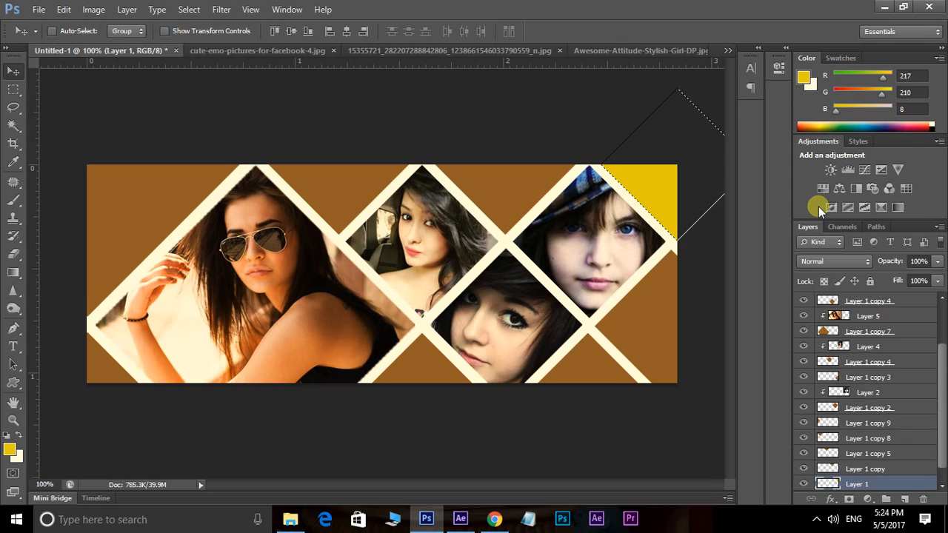
pyautogui.hotkey('ctrl', 'd')
# Fill the diamond at the canvas's lower-right edge (Layer 1 copy 3) with purple, RGB 83, 2, 145.
pyautogui.rightClick(653, 314)
pyautogui.click(671, 324)
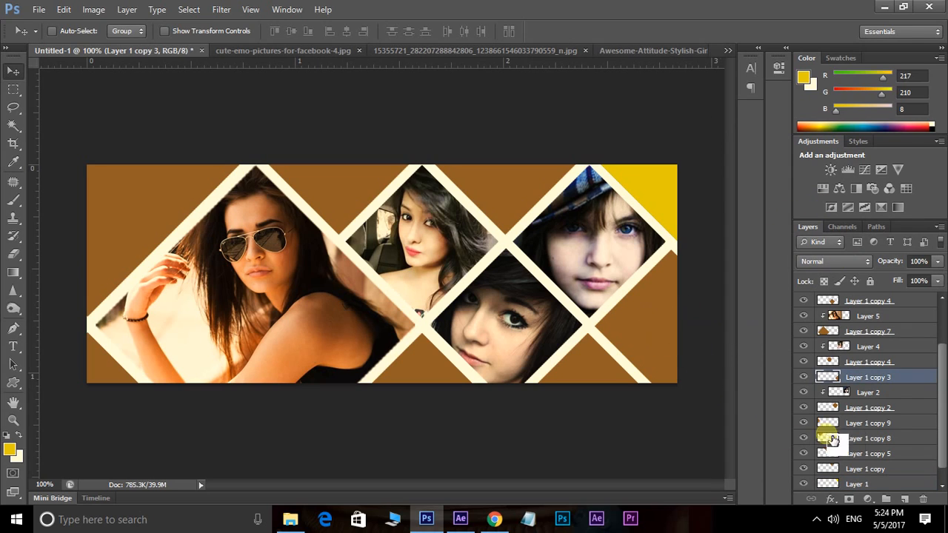
pyautogui.keyDown('ctrl'); pyautogui.click(838, 378); pyautogui.keyUp('ctrl')
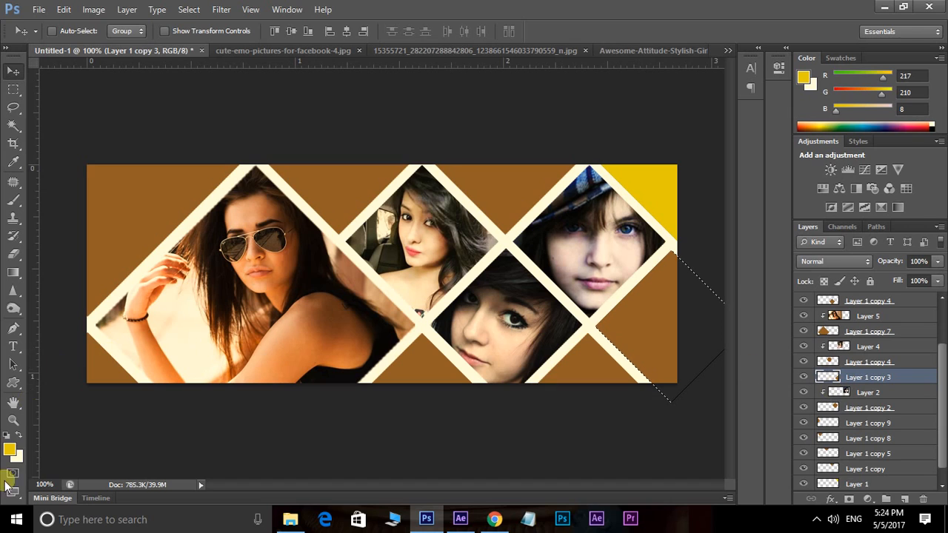
pyautogui.click(9, 450)
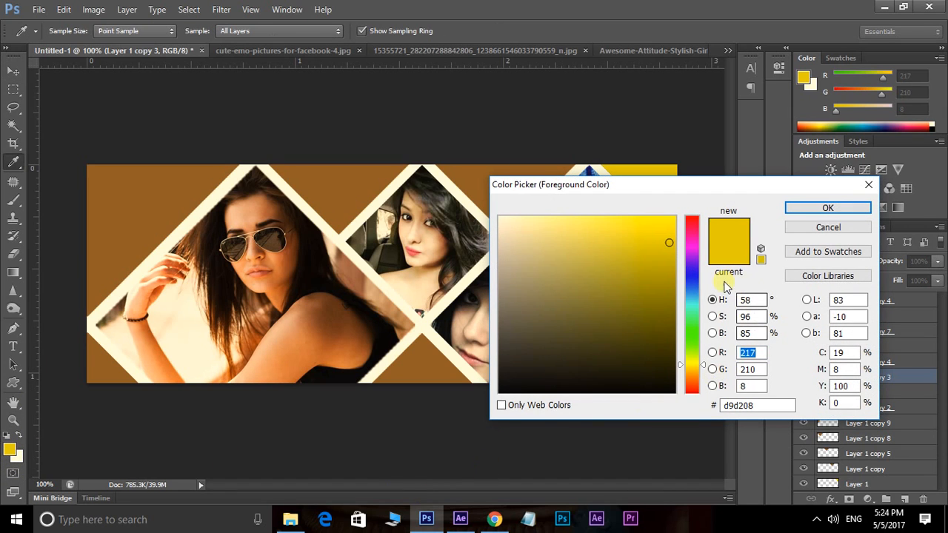
pyautogui.click(691, 252)
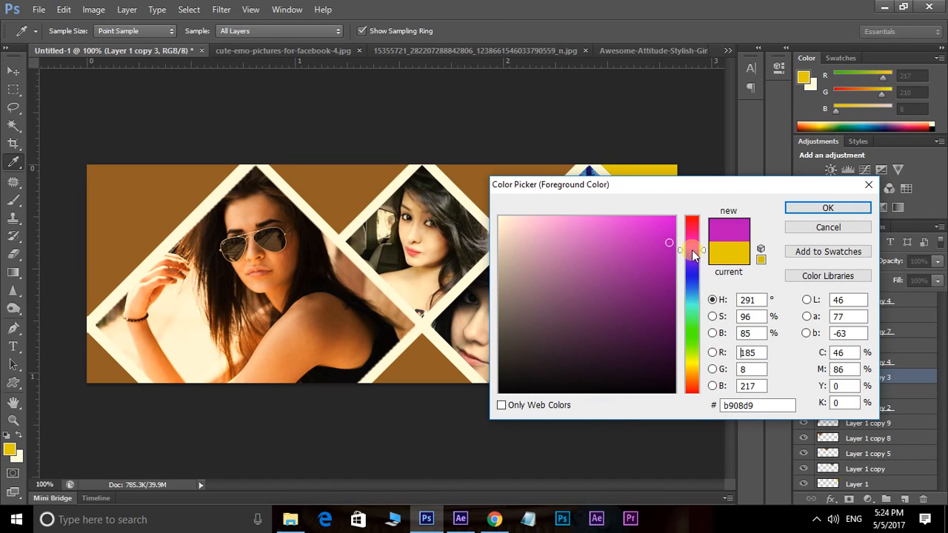
pyautogui.moveTo(675, 257); pyautogui.dragTo(678, 298)
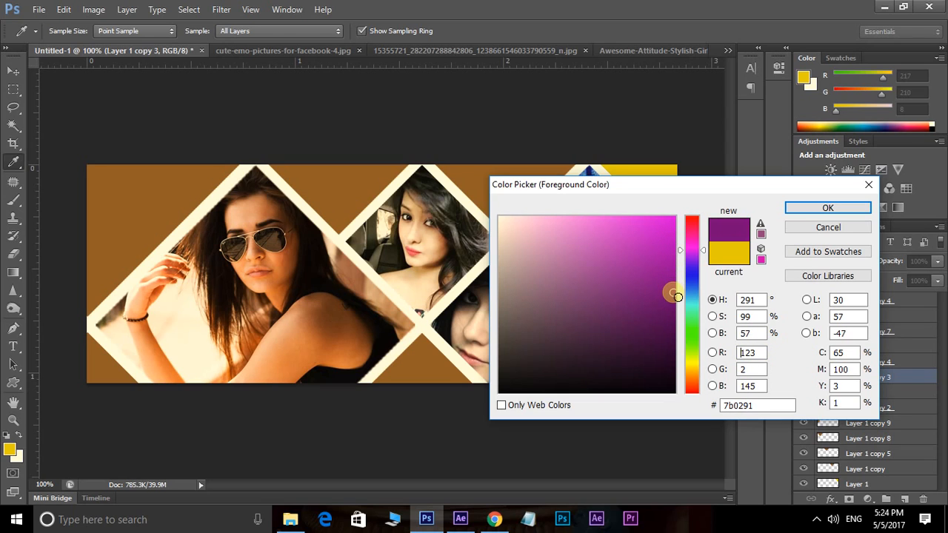
pyautogui.moveTo(707, 254); pyautogui.dragTo(705, 260)
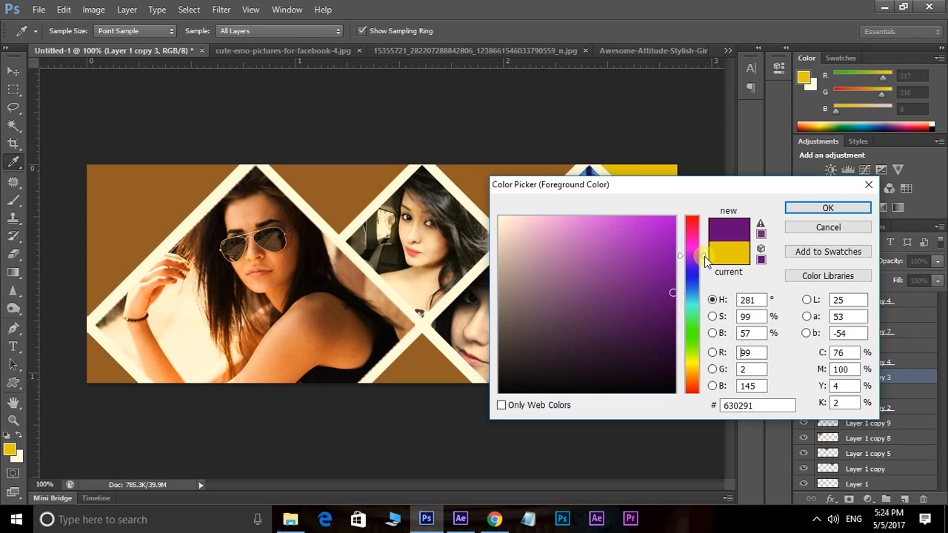
pyautogui.click(835, 207)
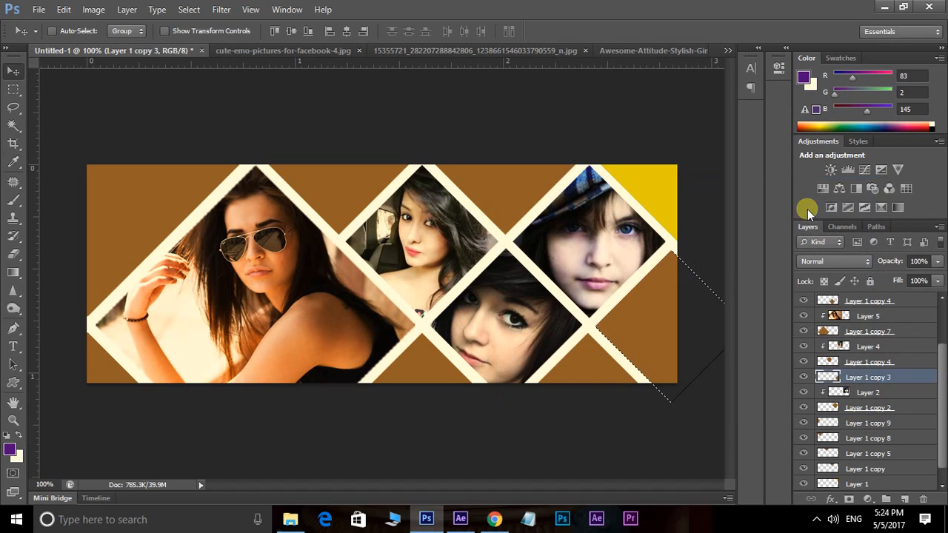
pyautogui.hotkey('alt', 'BackSpace')
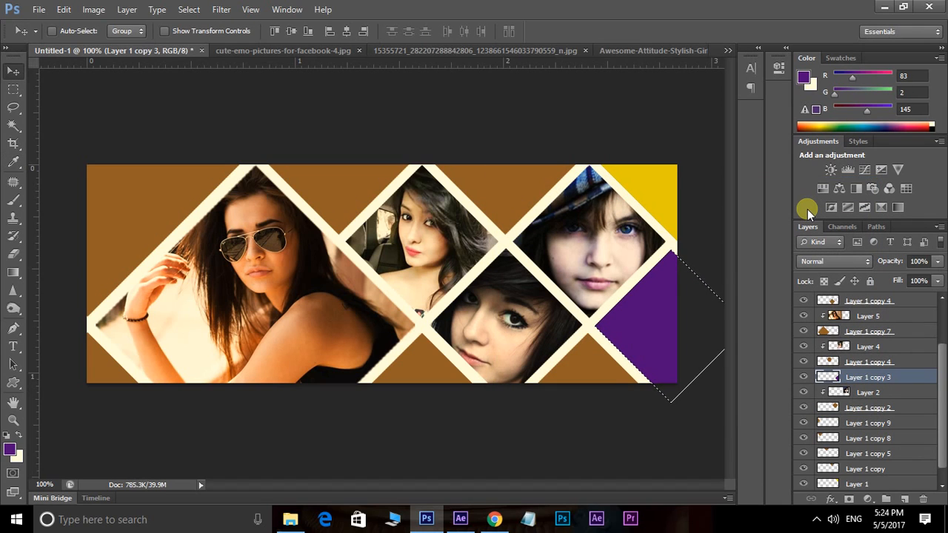
pyautogui.hotkey('ctrl', 'd')
# Fill the partial diamond along the canvas's lower edge beside the purple one (Layer 1 copy 4) with green, RGB 2, 129, 32.
pyautogui.rightClick(593, 377)
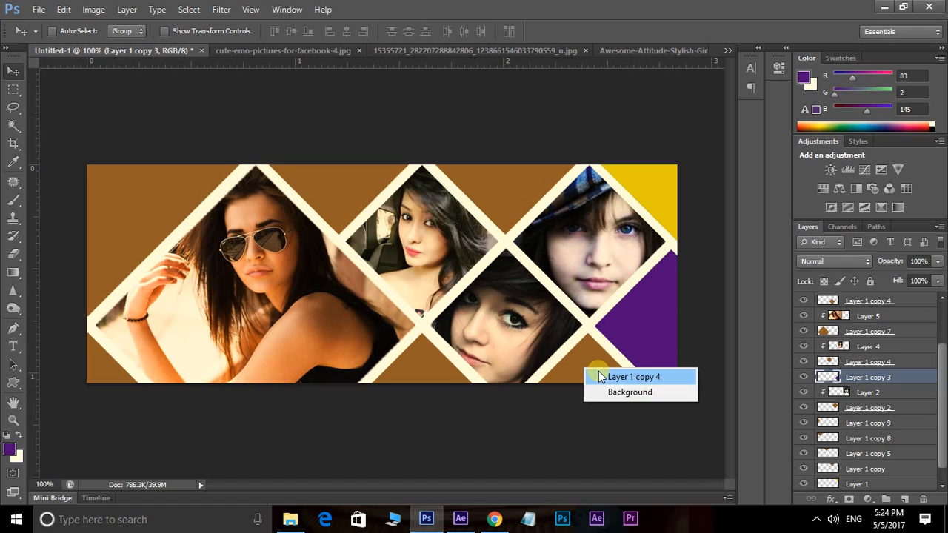
pyautogui.click(604, 375)
pyautogui.keyDown('ctrl'); pyautogui.click(835, 306); pyautogui.keyUp('ctrl')
pyautogui.click(12, 455)
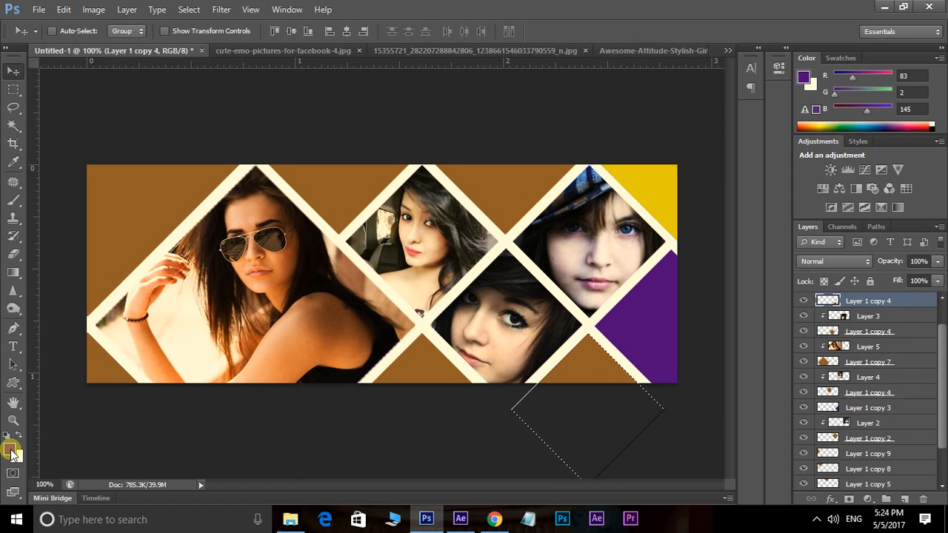
pyautogui.click(692, 329)
pyautogui.moveTo(679, 297); pyautogui.dragTo(677, 308)
pyautogui.click(821, 208)
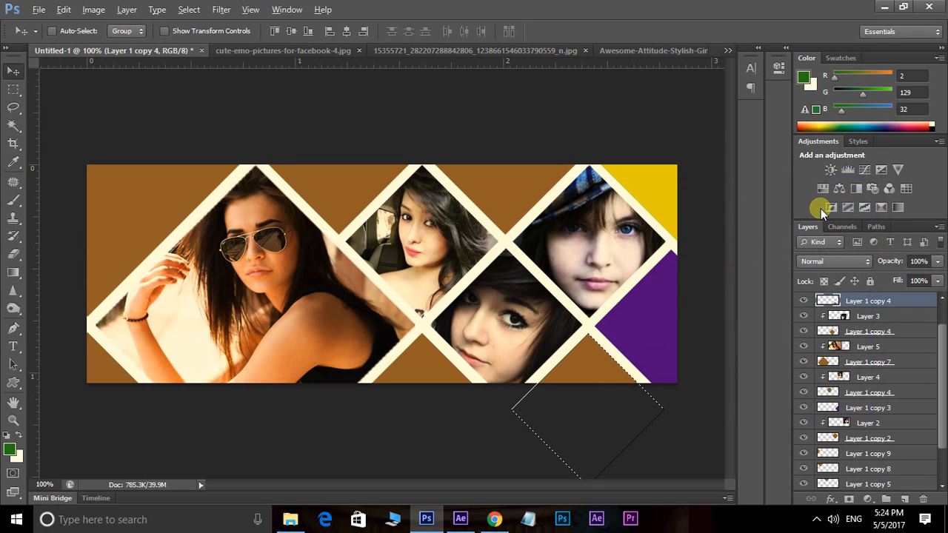
pyautogui.hotkey('alt', 'BackSpace')
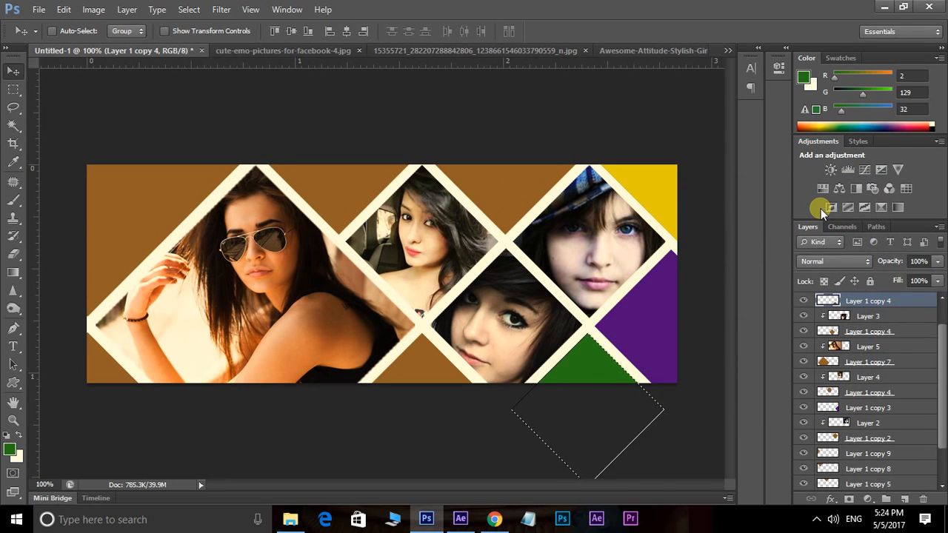
# Fill the diamond between the two right-hand upper photos (Layer 1 copy) with red, RGB 255, 0, 0, and clear the selection.
pyautogui.rightClick(502, 189)
pyautogui.click(520, 194)
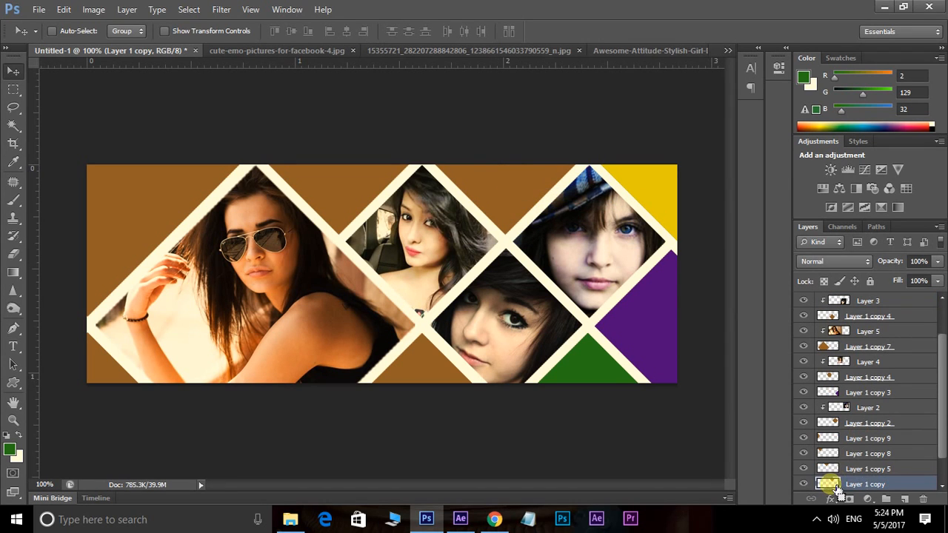
pyautogui.keyDown('ctrl'); pyautogui.click(830, 486); pyautogui.keyUp('ctrl')
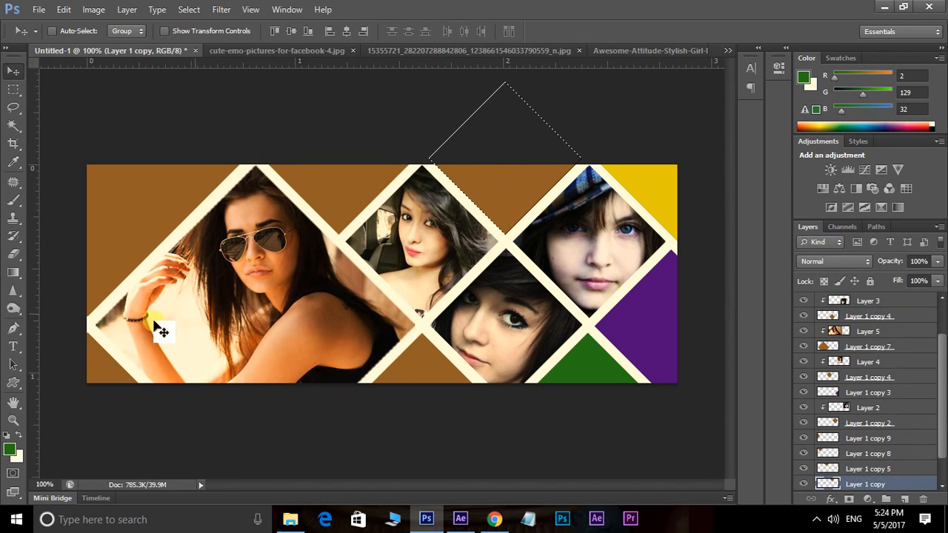
pyautogui.click(10, 450)
pyautogui.moveTo(692, 328); pyautogui.dragTo(713, 200)
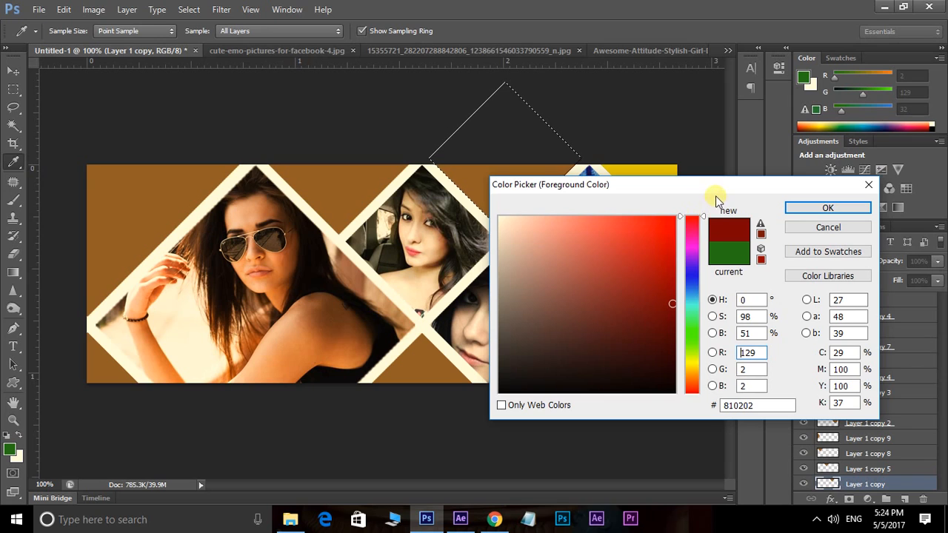
pyautogui.moveTo(646, 225); pyautogui.dragTo(745, 170)
pyautogui.click(828, 207)
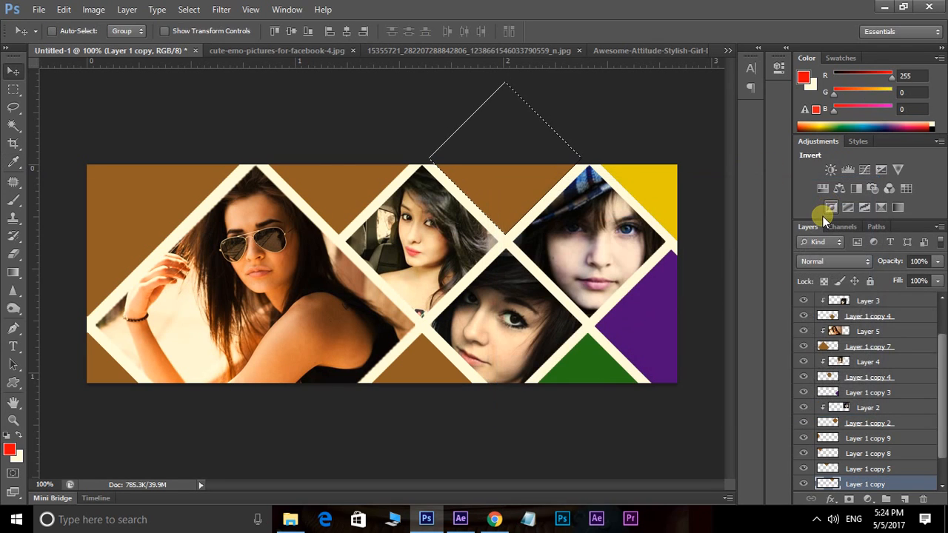
pyautogui.hotkey('alt', 'BackSpace')
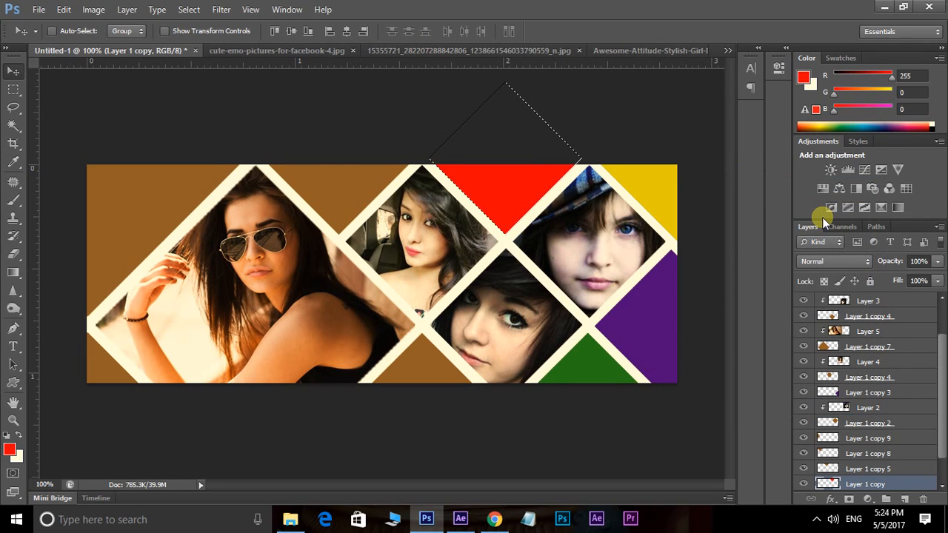
pyautogui.hotkey('ctrl', 'd')
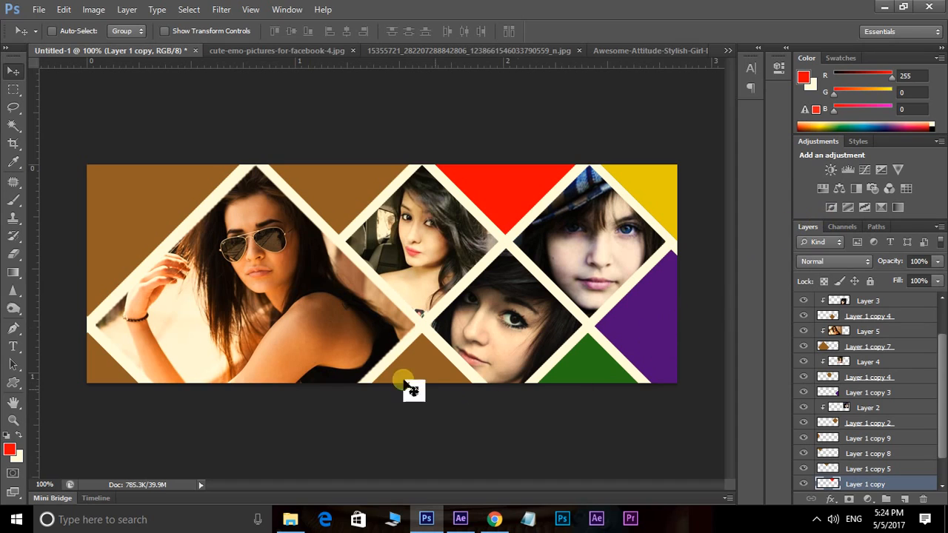
# Fill the partial diamond at the canvas's lower middle (Layer 1 copy 6) with blue #0072ff and clear the selection.
pyautogui.rightClick(418, 361)
pyautogui.click(433, 371)
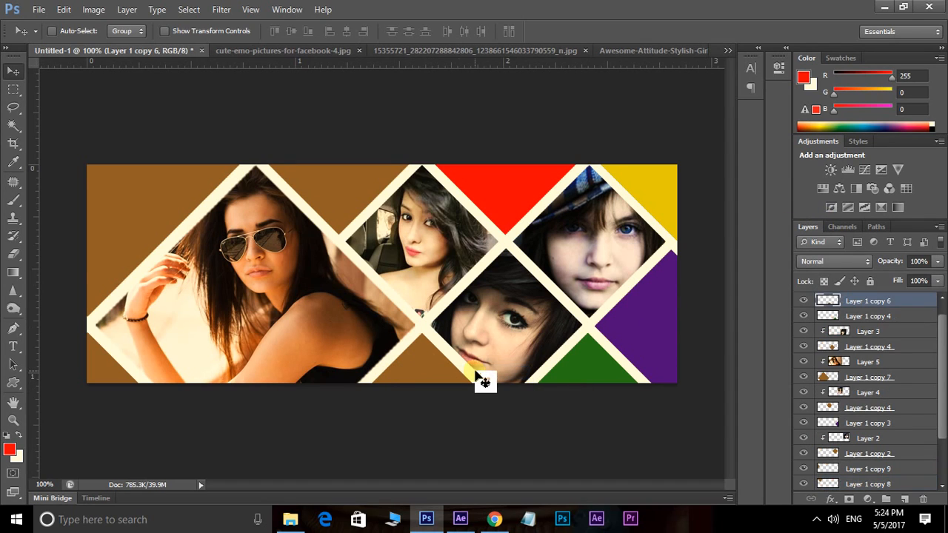
pyautogui.keyDown('ctrl'); pyautogui.click(832, 300); pyautogui.keyUp('ctrl')
pyautogui.click(9, 449)
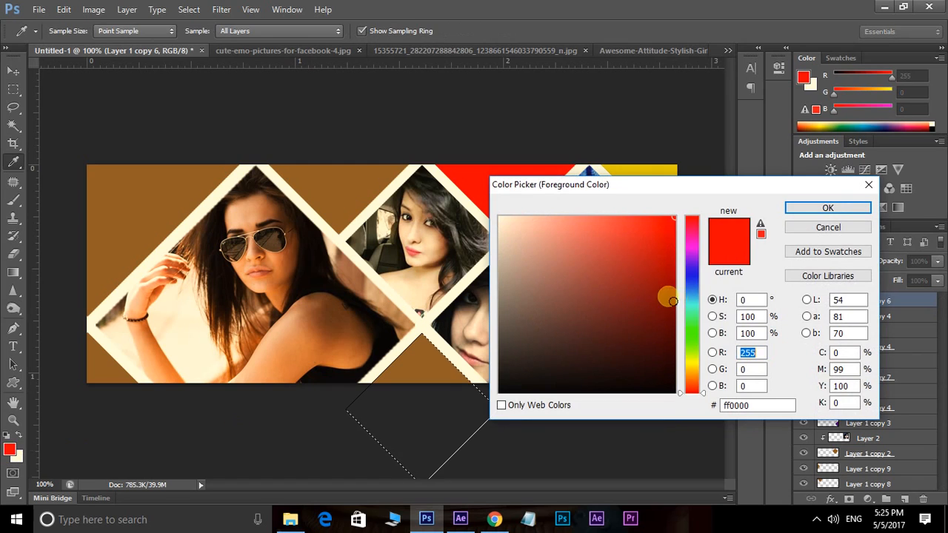
pyautogui.moveTo(706, 302); pyautogui.dragTo(695, 287)
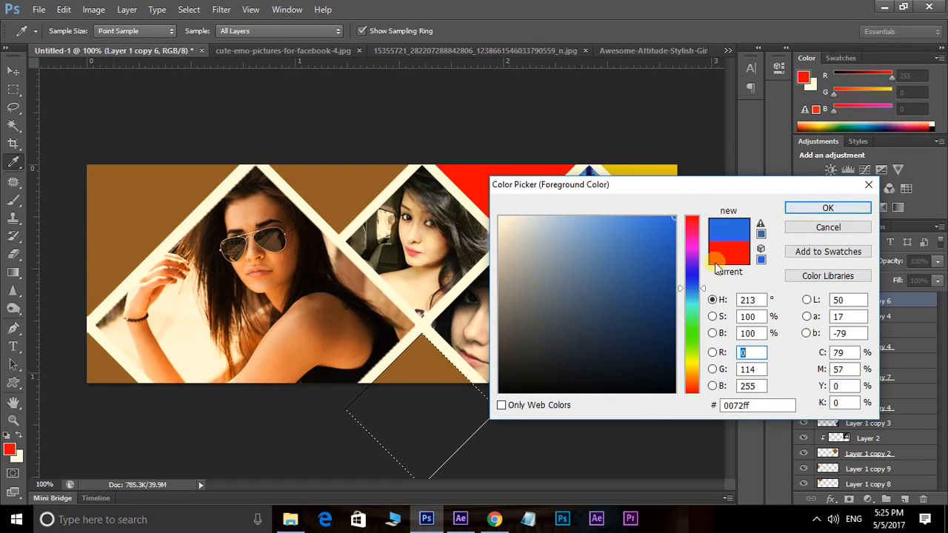
pyautogui.click(826, 209)
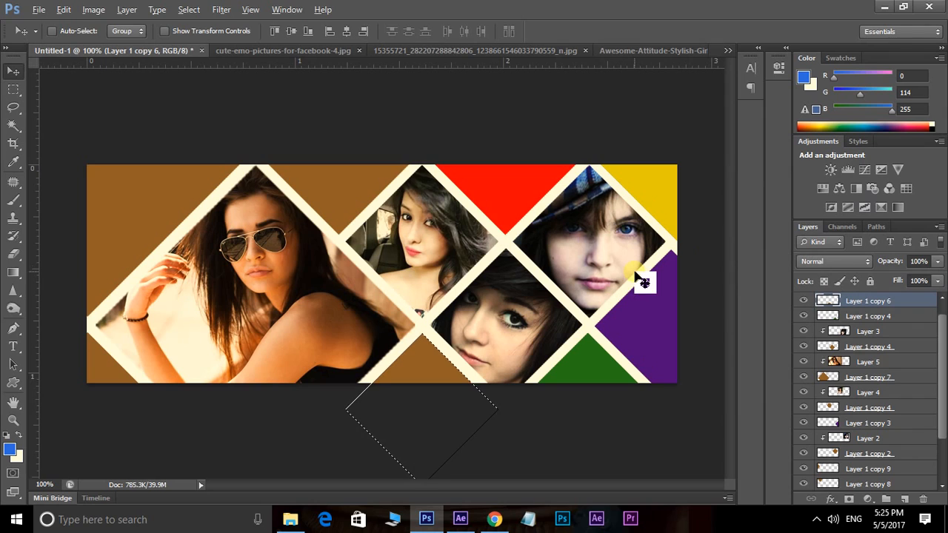
pyautogui.hotkey('ctrl', 'd')
# Fill the upper-edge diamond next to the sunglasses photo (Layer 1 copy 5) with orange #ffba00 and clear the selection.
pyautogui.rightClick(358, 191)
pyautogui.click(358, 191)
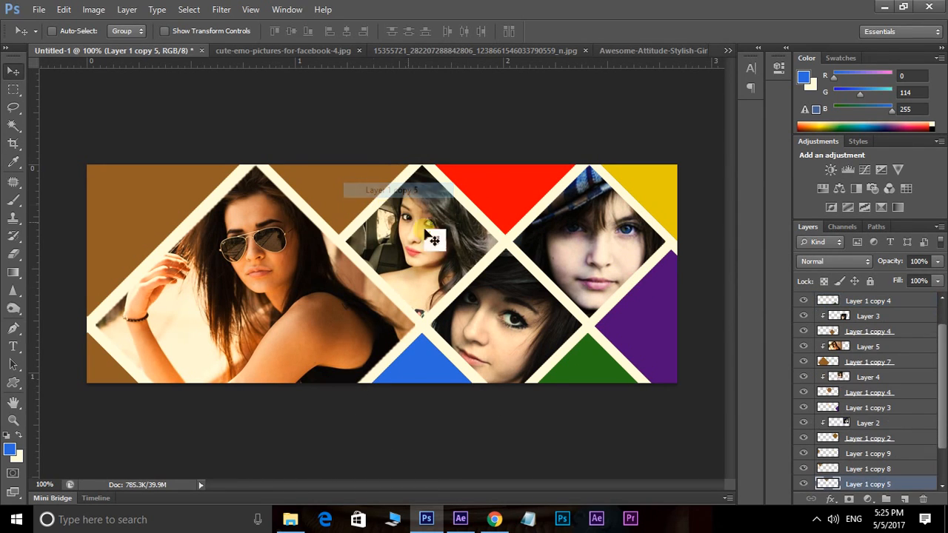
pyautogui.keyDown('ctrl'); pyautogui.click(828, 485); pyautogui.keyUp('ctrl')
pyautogui.click(9, 451)
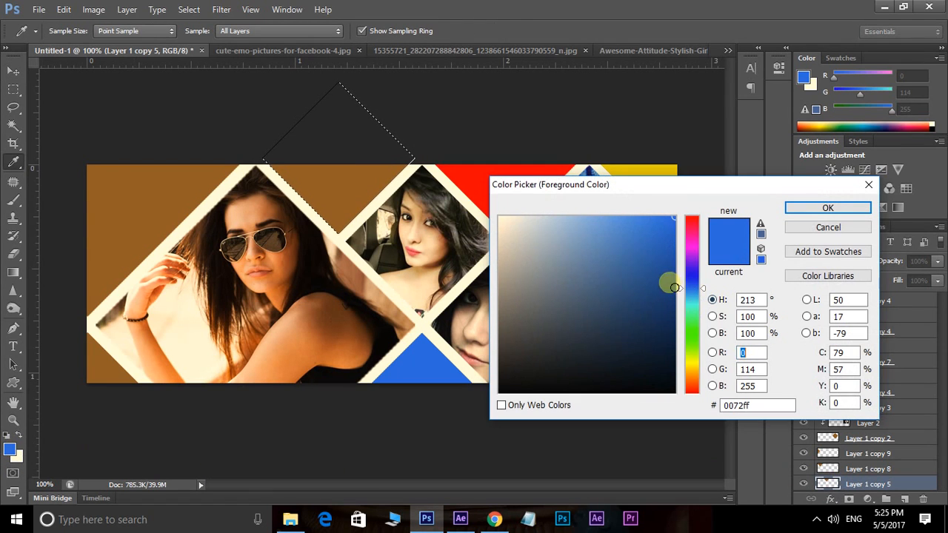
pyautogui.click(696, 372)
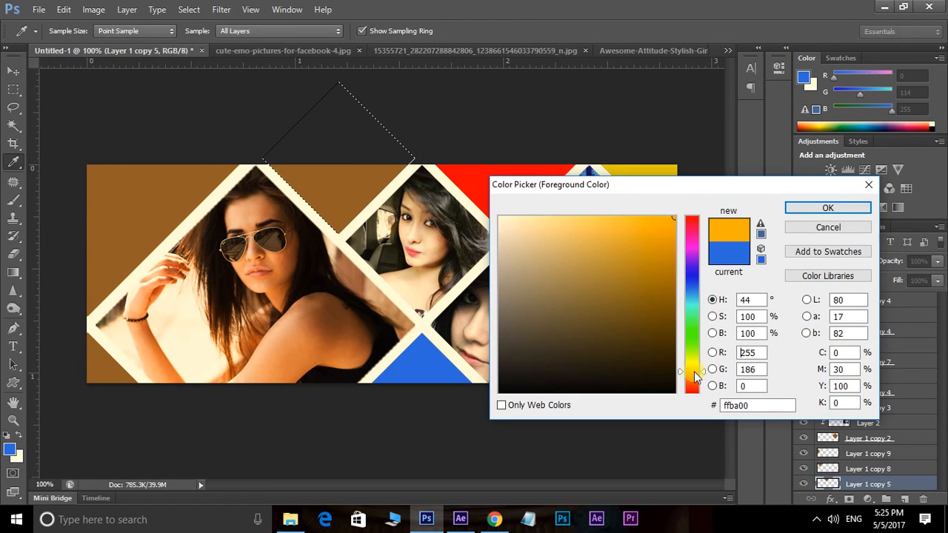
pyautogui.click(788, 211)
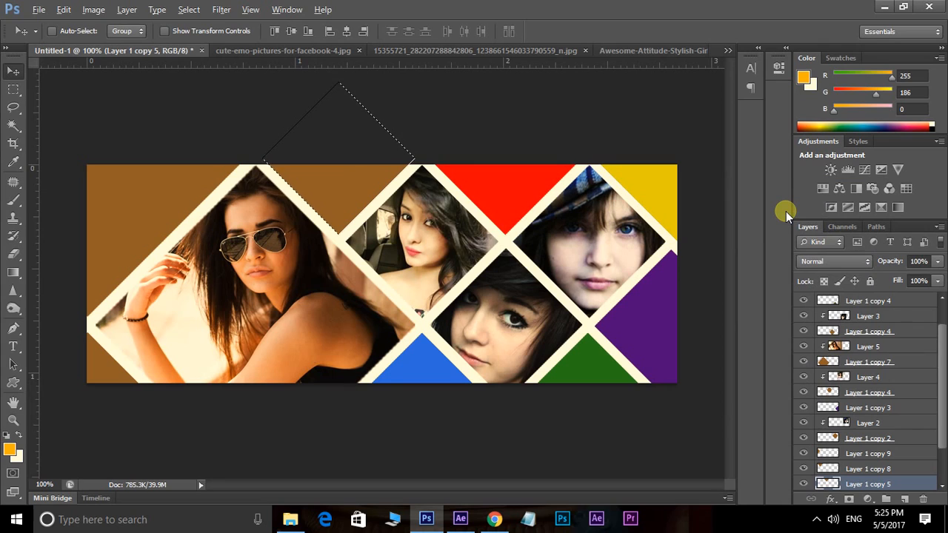
pyautogui.hotkey('alt', 'BackSpace')
pyautogui.hotkey('ctrl', 'd')
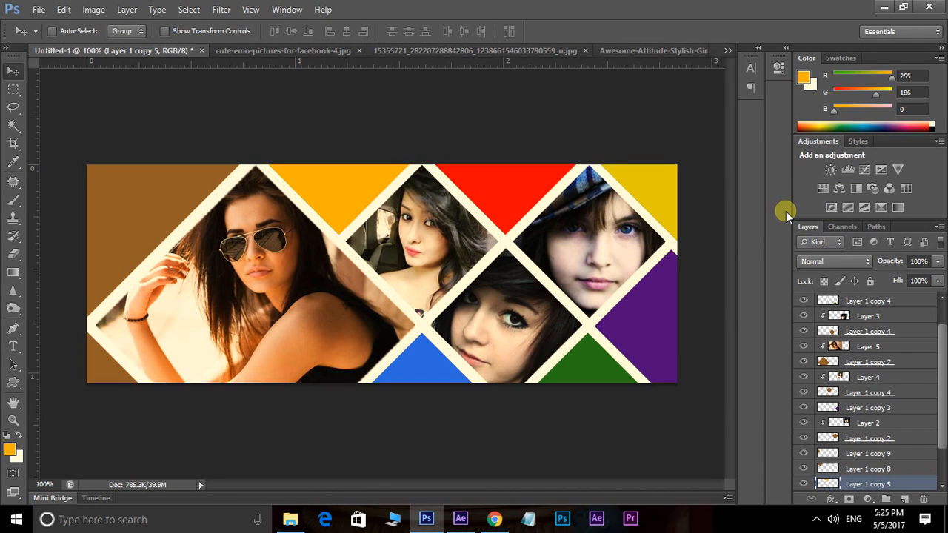
# Select the diamond layer at the canvas's upper-left corner (Layer 1 copy 8) and load its outline as a selection.
pyautogui.rightClick(123, 196)
pyautogui.click(170, 203)
pyautogui.keyDown('ctrl'); pyautogui.click(827, 469); pyautogui.keyUp('ctrl')
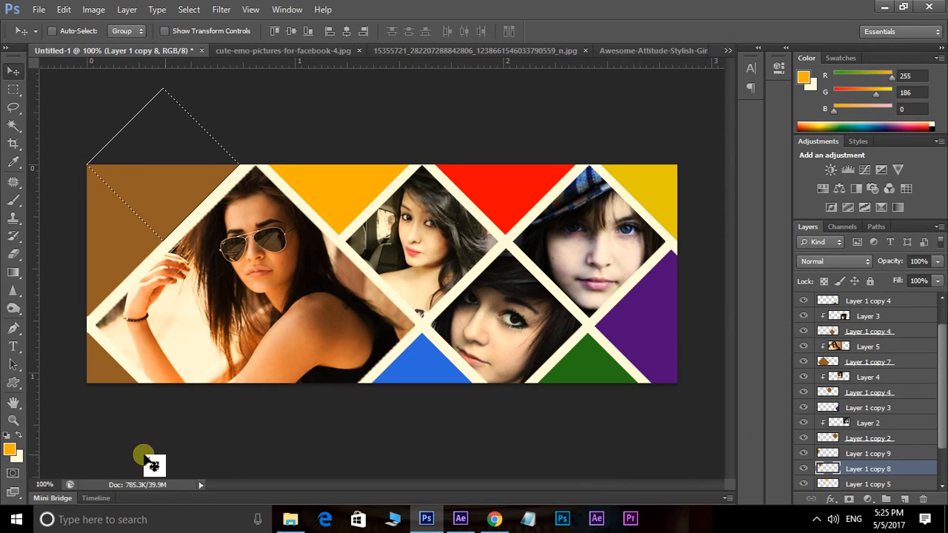
# Try filling the upper-left diamond with yellow #d9d208 sampled from the opposite corner, and undo the fill.
pyautogui.press('i')
pyautogui.click(9, 448)
pyautogui.moveTo(654, 191); pyautogui.dragTo(680, 296)
pyautogui.click(654, 194)
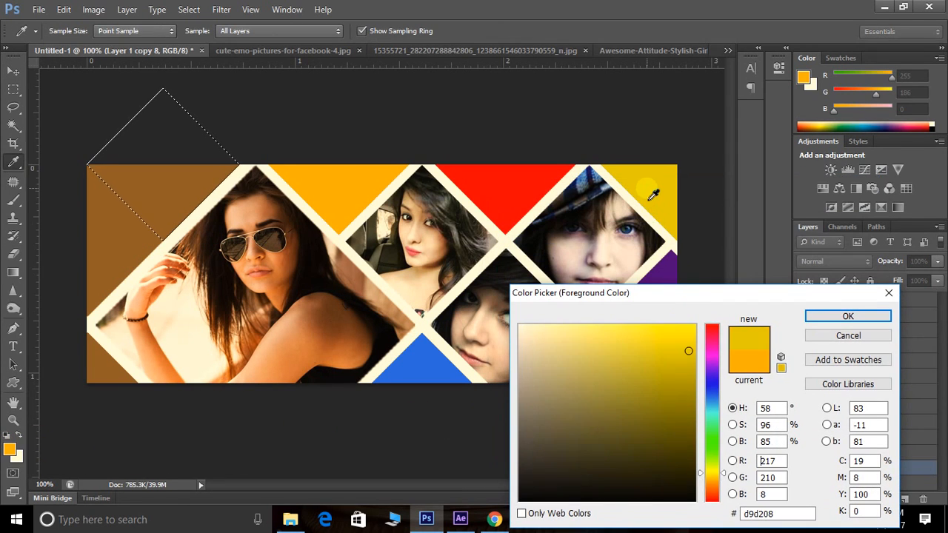
pyautogui.click(848, 316)
pyautogui.press('v')
pyautogui.hotkey('alt', 'BackSpace')
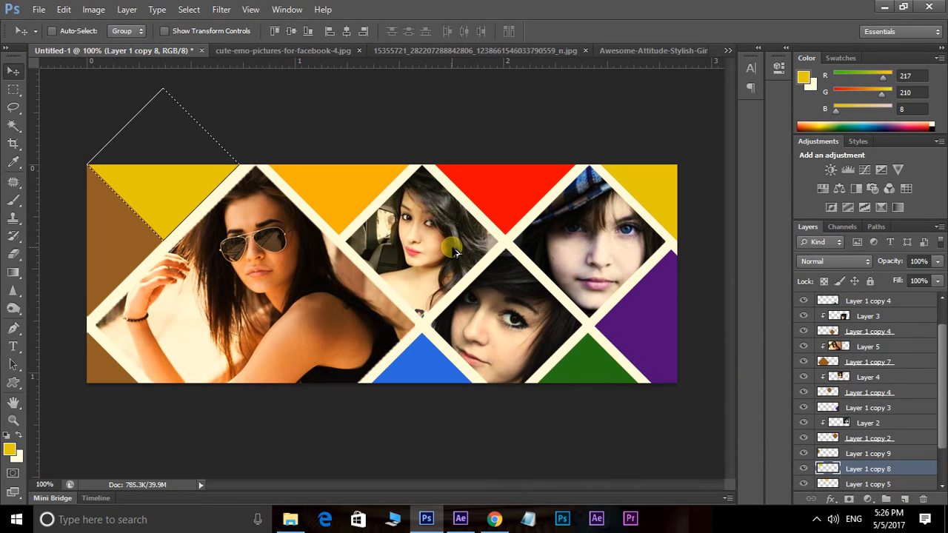
pyautogui.hotkey('ctrl', 'z')
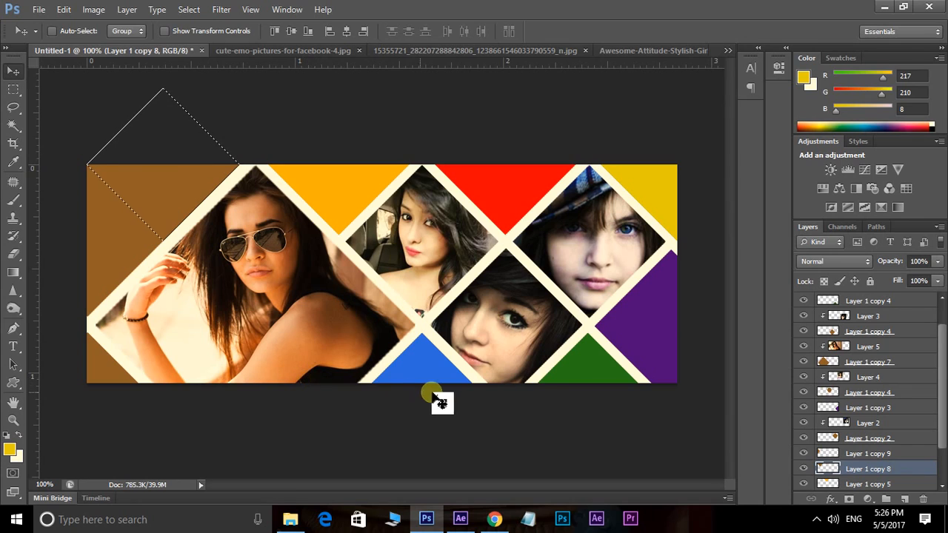
# Try red on the upper-left diamond, undo it, and fill the diamond with blue sampled from the lower one, RGB 0, 114, 255.
pyautogui.press('i')
pyautogui.click(509, 208)
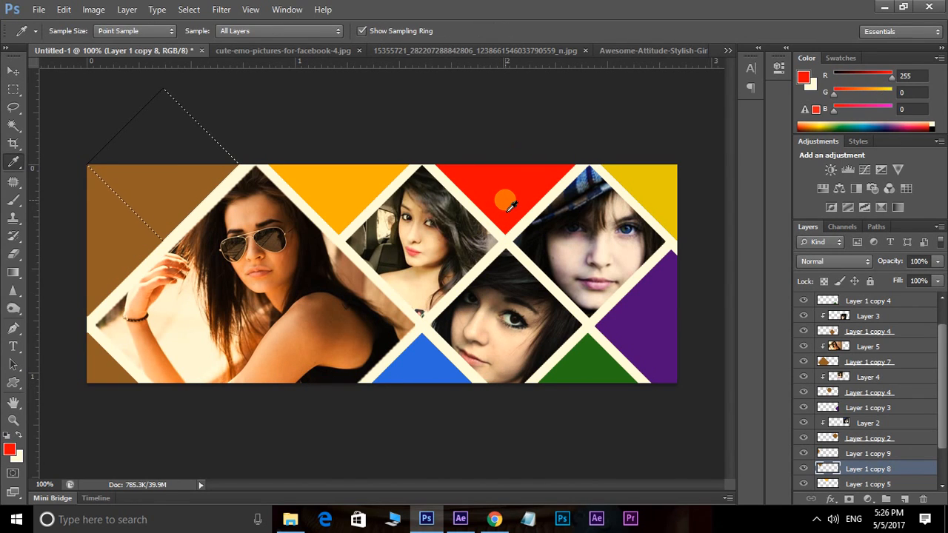
pyautogui.hotkey('alt', 'BackSpace')
pyautogui.hotkey('ctrl', 'z')
pyautogui.click(428, 374)
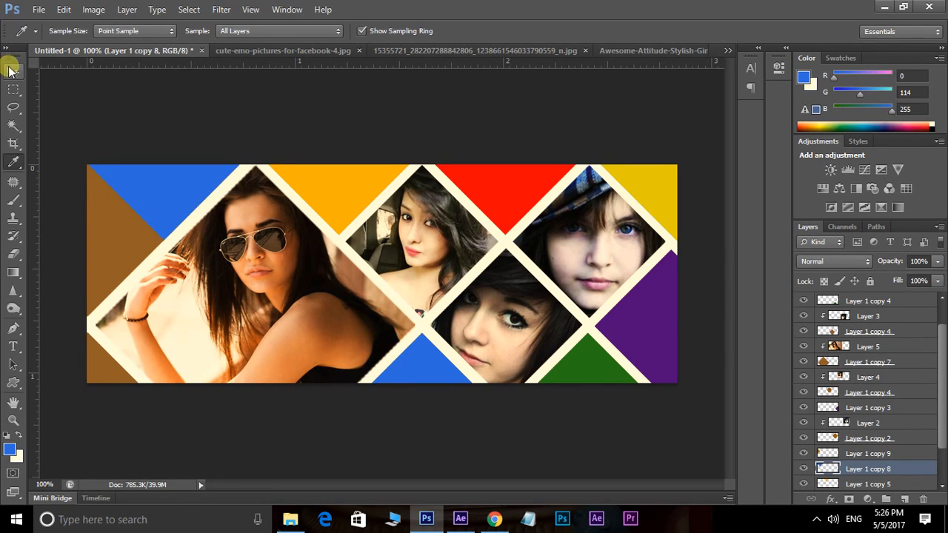
# Fill the diamond on the canvas's left edge (Layer 1 copy 9) with yellow sampled from the upper-right corner, RGB 217, 210, 8.
pyautogui.click(11, 68)
pyautogui.rightClick(137, 249)
pyautogui.click(152, 250)
pyautogui.moveTo(829, 456); pyautogui.dragTo(578, 446)
pyautogui.press('i')
pyautogui.click(586, 368)
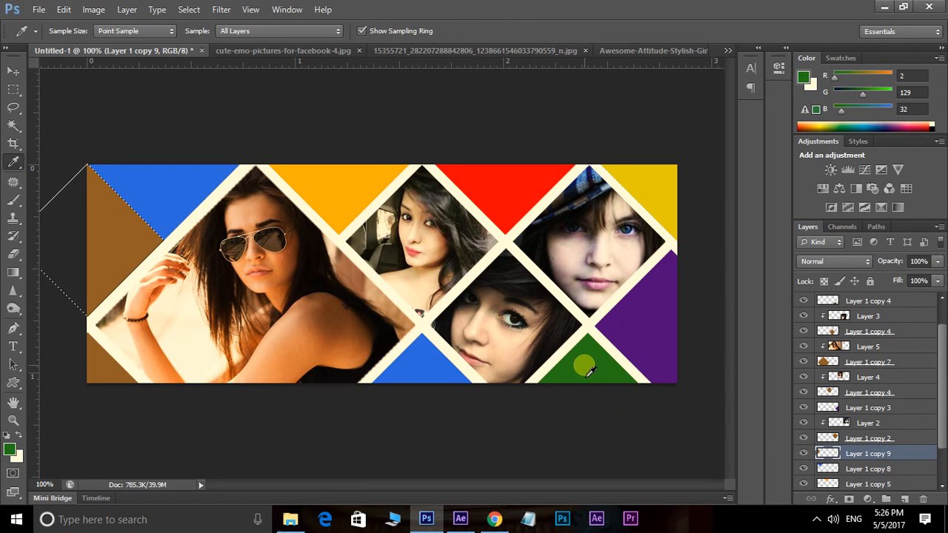
pyautogui.moveTo(586, 369); pyautogui.dragTo(624, 178)
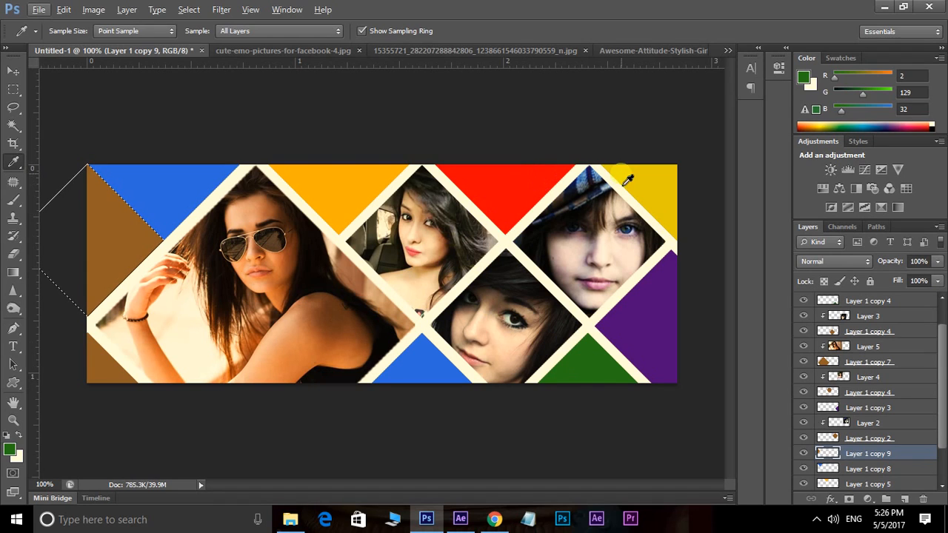
pyautogui.click(667, 188)
pyautogui.hotkey('alt', 'BackSpace')
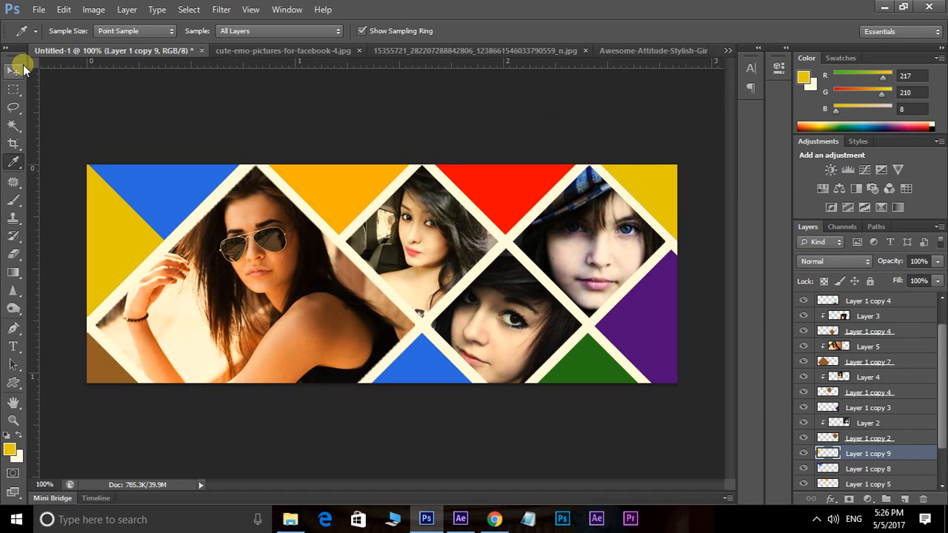
# Fill the lower-left corner diamond (Layer 1 copy 10) with purple sampled from the right-edge diamond, RGB 83, 2, 145.
pyautogui.click(13, 72)
pyautogui.rightClick(98, 376)
pyautogui.click(144, 376)
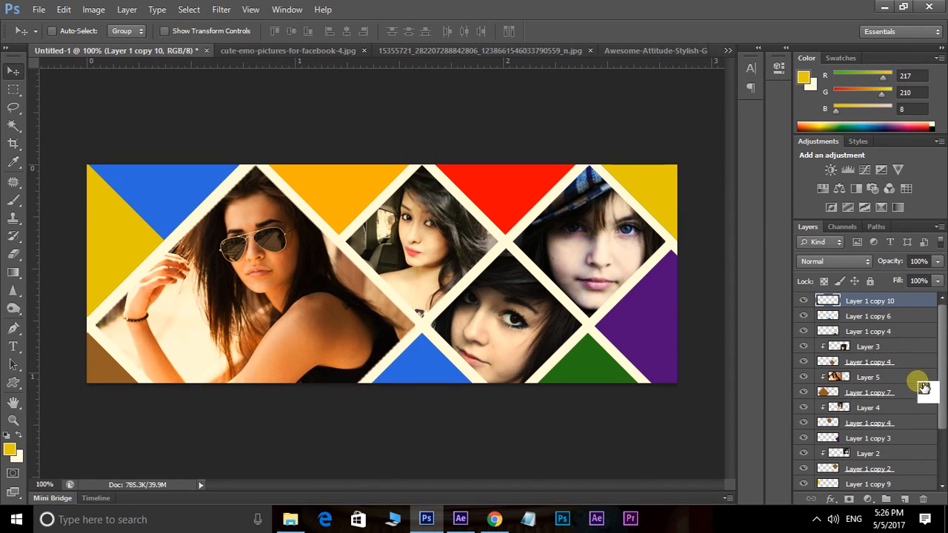
pyautogui.keyDown('ctrl'); pyautogui.click(828, 303); pyautogui.keyUp('ctrl')
pyautogui.moveTo(829, 303); pyautogui.dragTo(575, 423)
pyautogui.press('i')
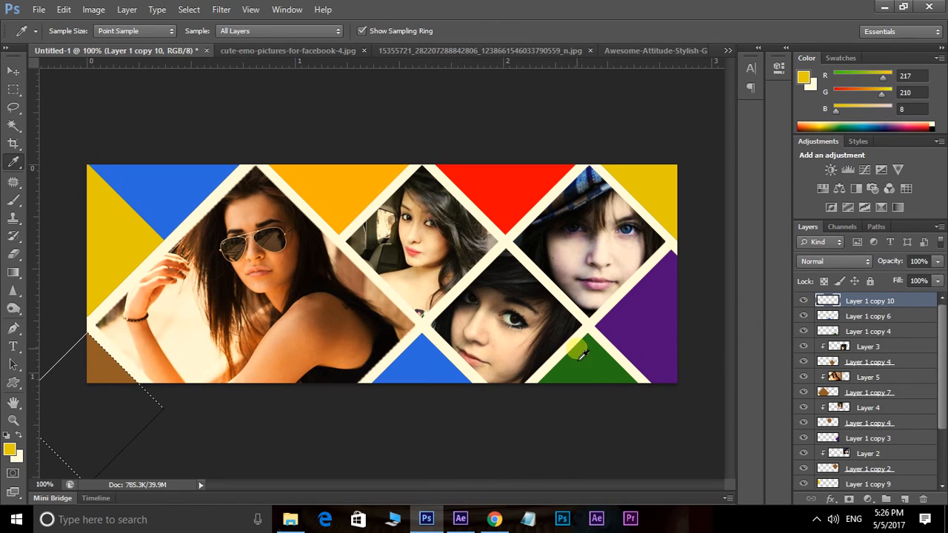
pyautogui.click(660, 305)
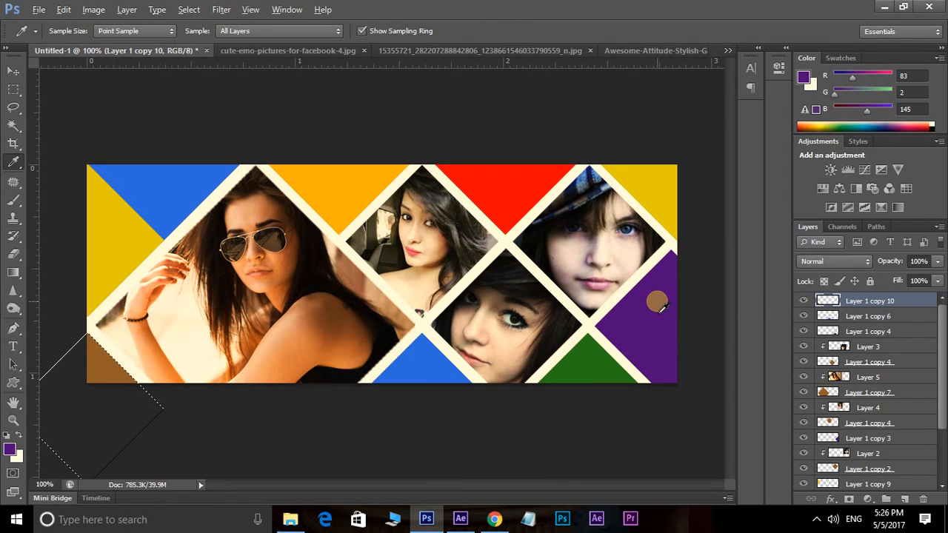
pyautogui.hotkey('alt', 'BackSpace')
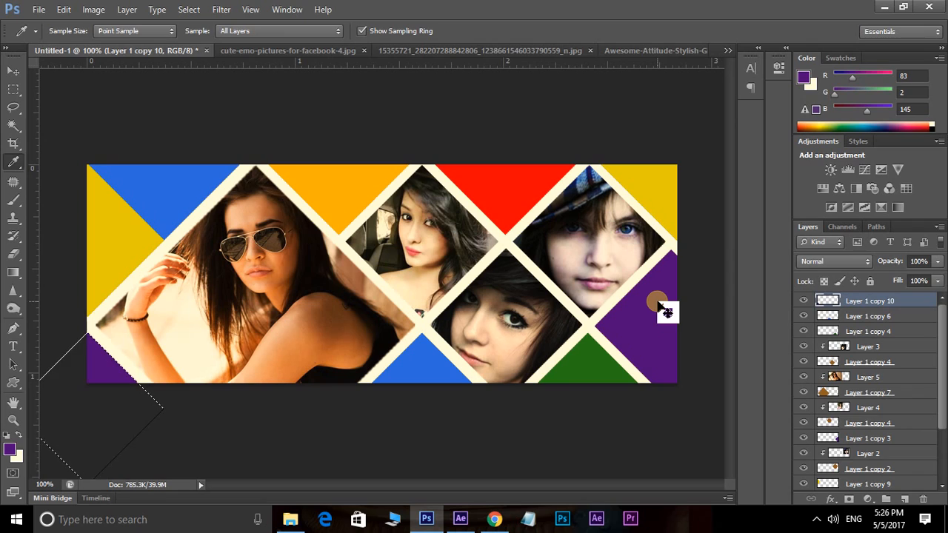
# Reset the Rectangular Marquee tool and select a thin frame around the canvas by subtracting an inner rectangle from the full area.
pyautogui.press('m')
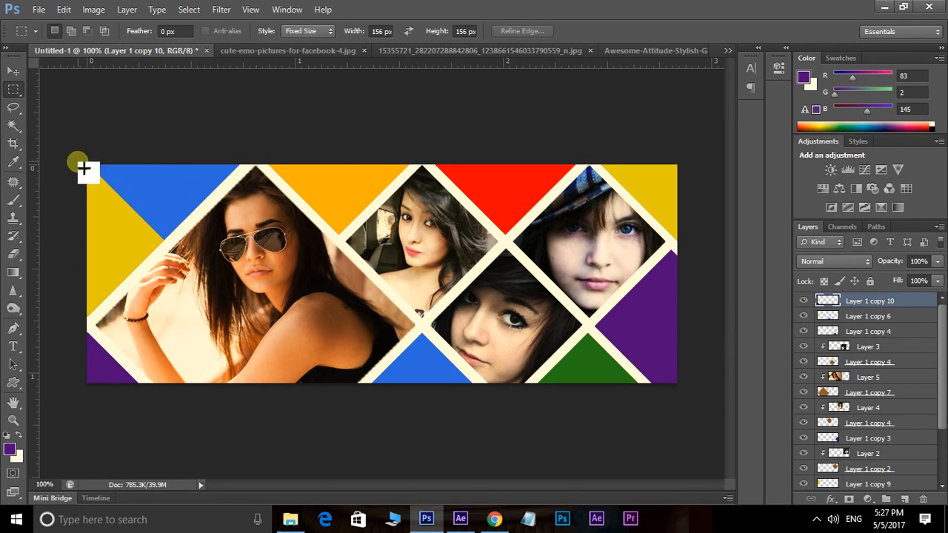
pyautogui.rightClick(20, 33)
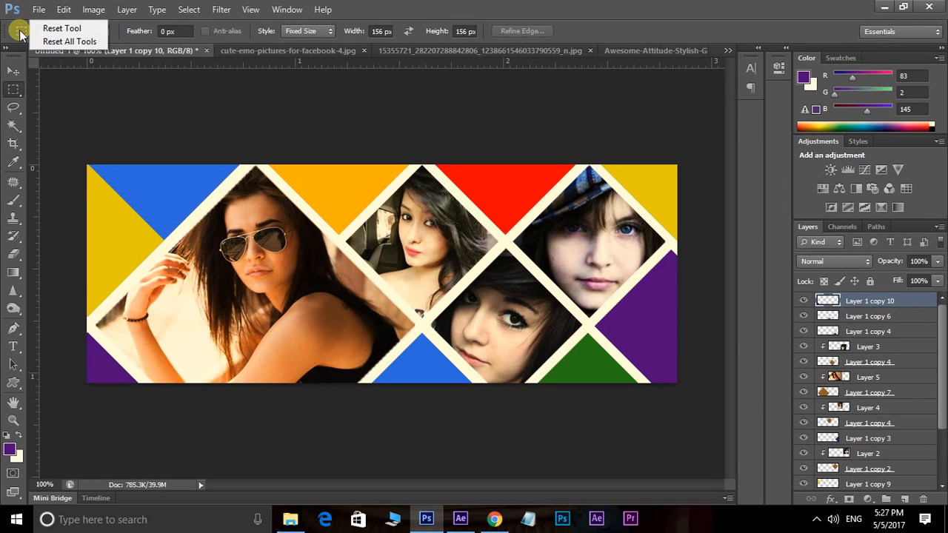
pyautogui.click(62, 30)
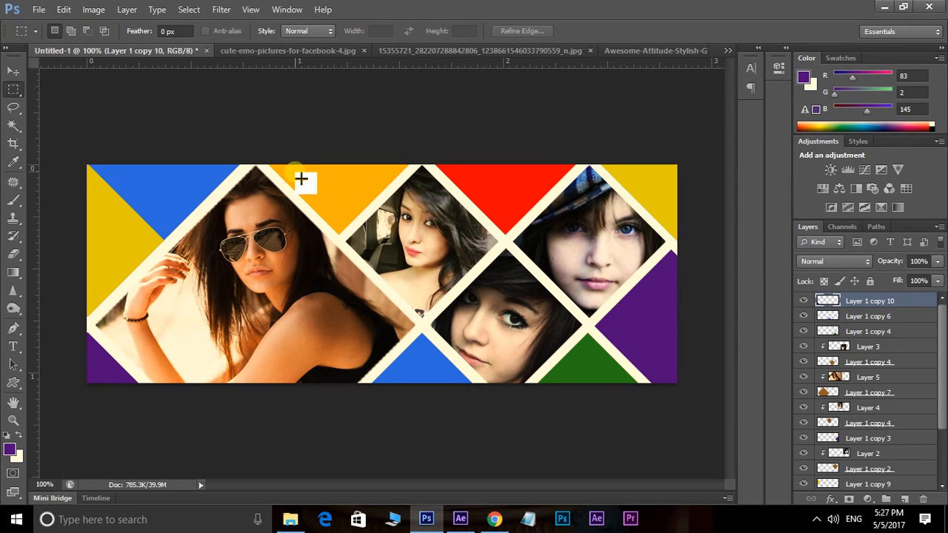
pyautogui.moveTo(90, 169); pyautogui.dragTo(687, 400)
pyautogui.moveTo(96, 176); pyautogui.dragTo(669, 375)
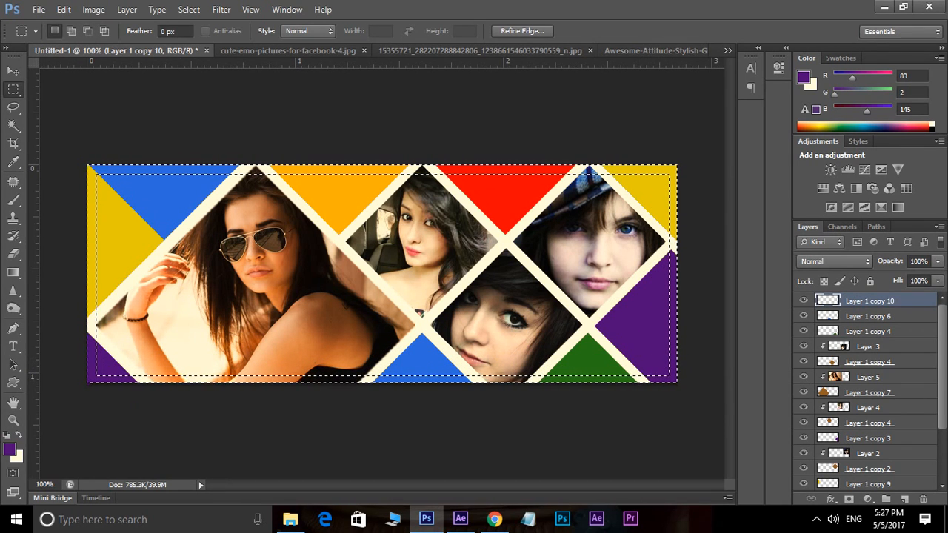
# Fill the frame selection on Layer 1 copy 10 with white #ffffff and clear the selection.
pyautogui.click(10, 449)
pyautogui.click(500, 309)
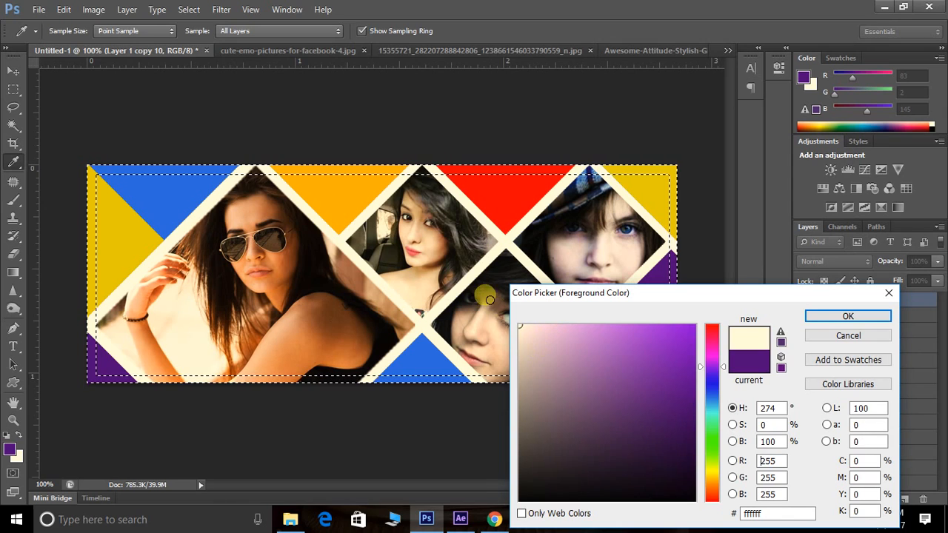
pyautogui.click(871, 317)
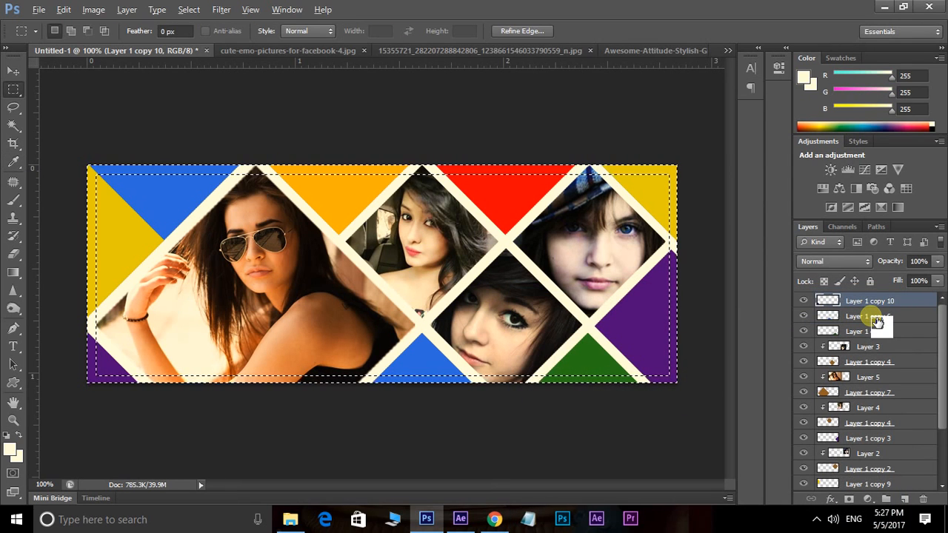
pyautogui.hotkey('alt', 'BackSpace')
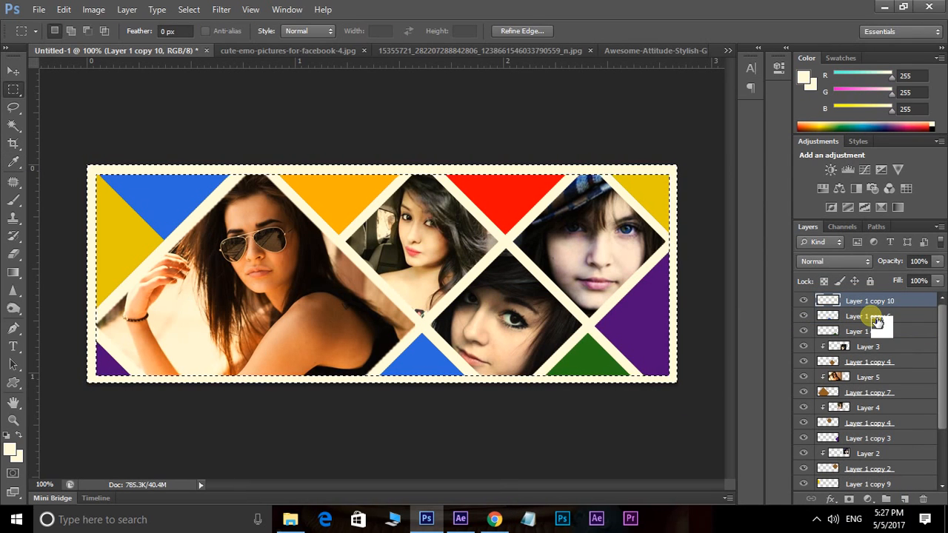
pyautogui.hotkey('ctrl', 'd')
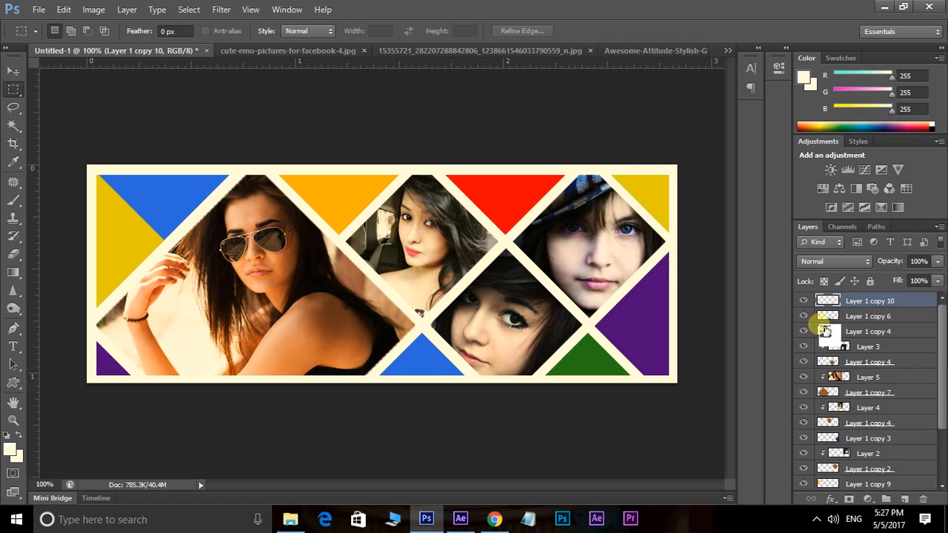